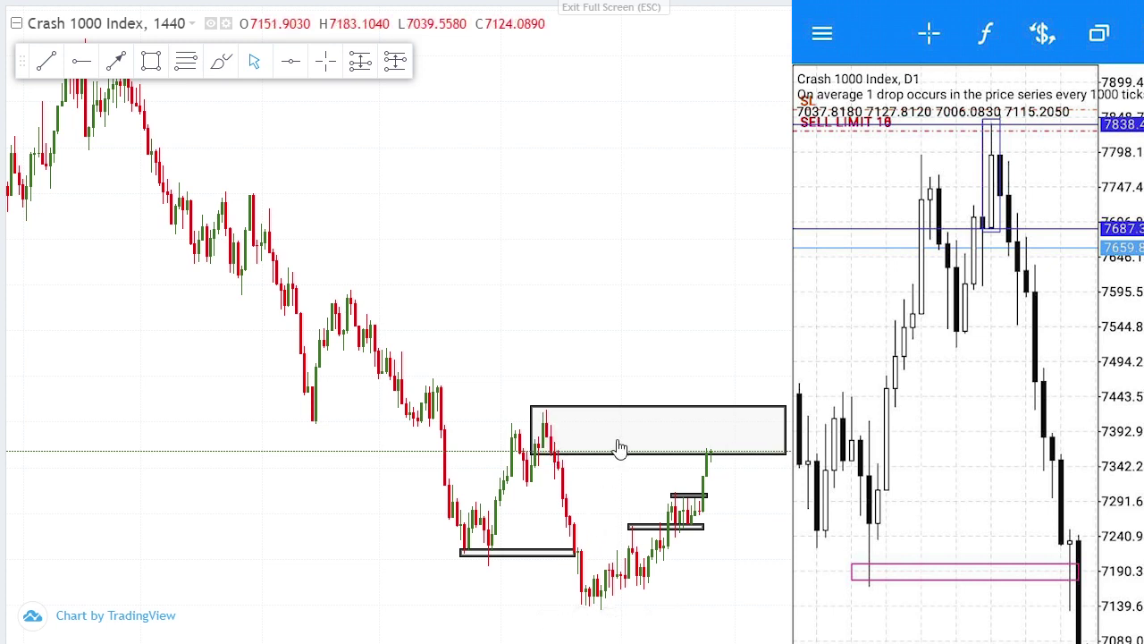
Step: Draw a trend line from the daily peak down to the low, then delete it
{"action": "left_click_drag", "start_coordinate": [710, 224], "coordinate": [644, 228]}
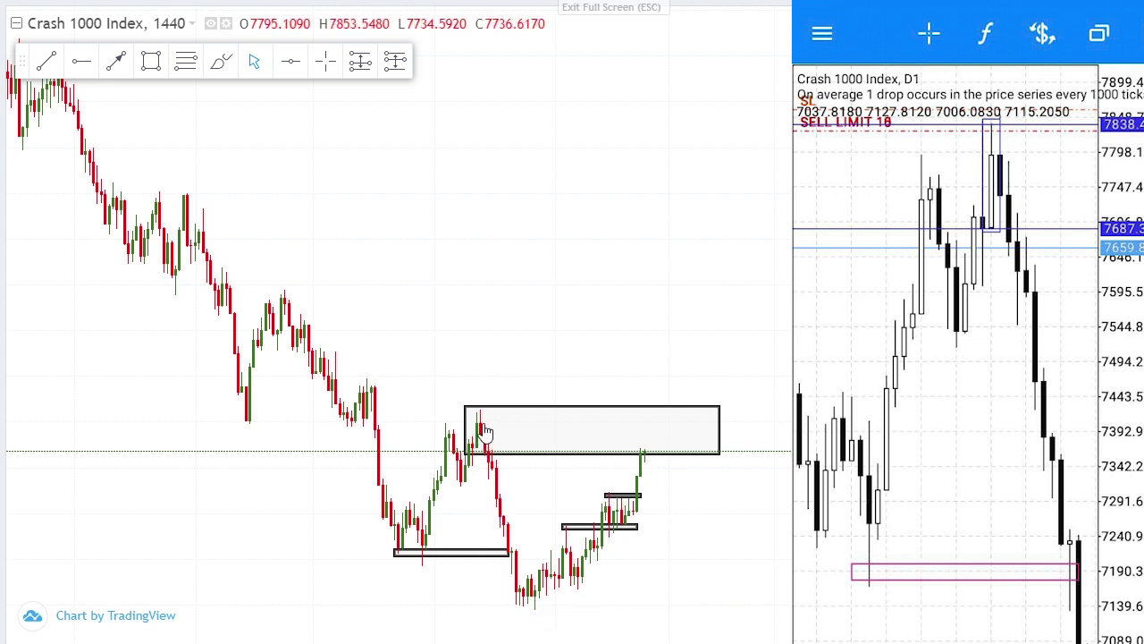
{"action": "left_click", "coordinate": [116, 60]}
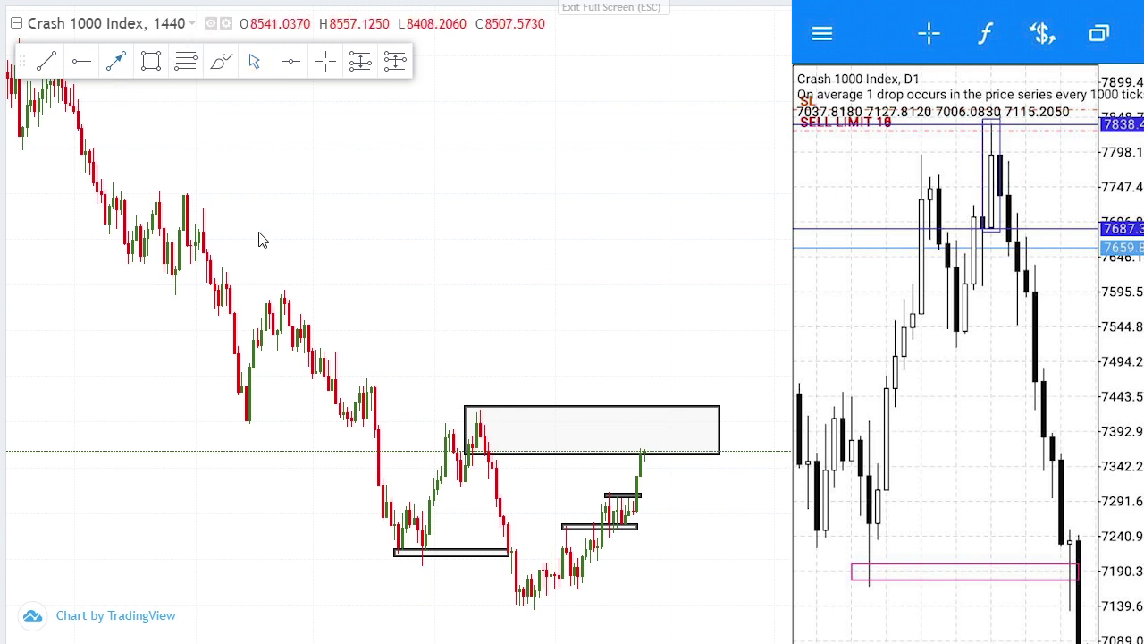
{"action": "mouse_move", "coordinate": [484, 428]}
{"action": "left_mouse_down"}
{"action": "mouse_move", "coordinate": [529, 526]}
{"action": "mouse_move", "coordinate": [536, 596]}
{"action": "left_mouse_up"}
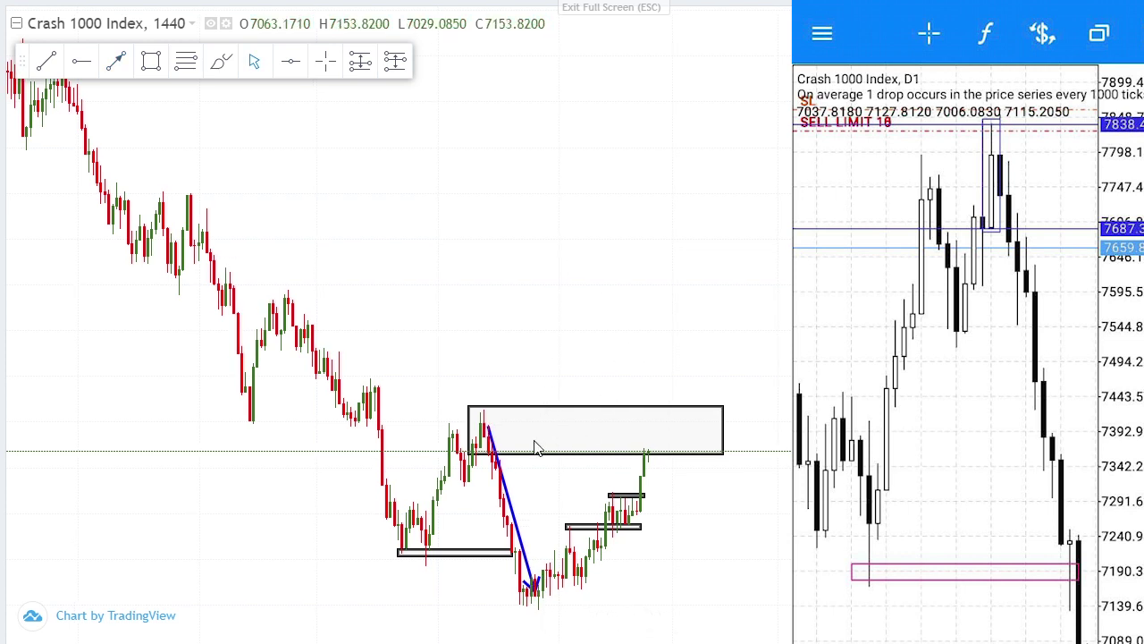
{"action": "left_click", "coordinate": [507, 506]}
{"action": "mouse_move", "coordinate": [610, 7]}
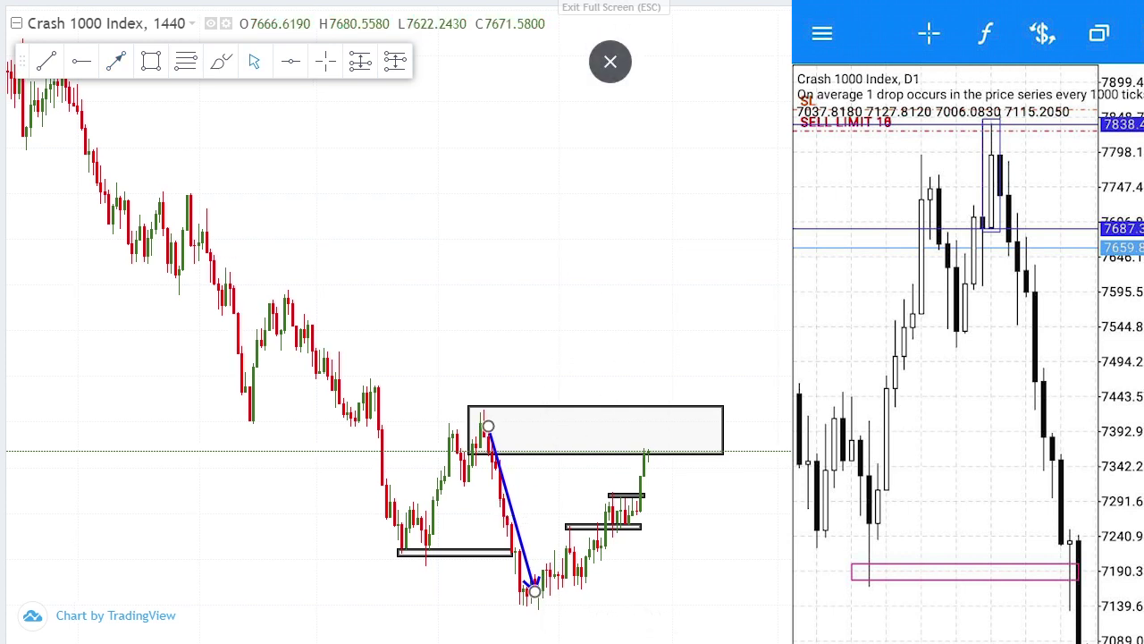
{"action": "key", "text": "Delete"}
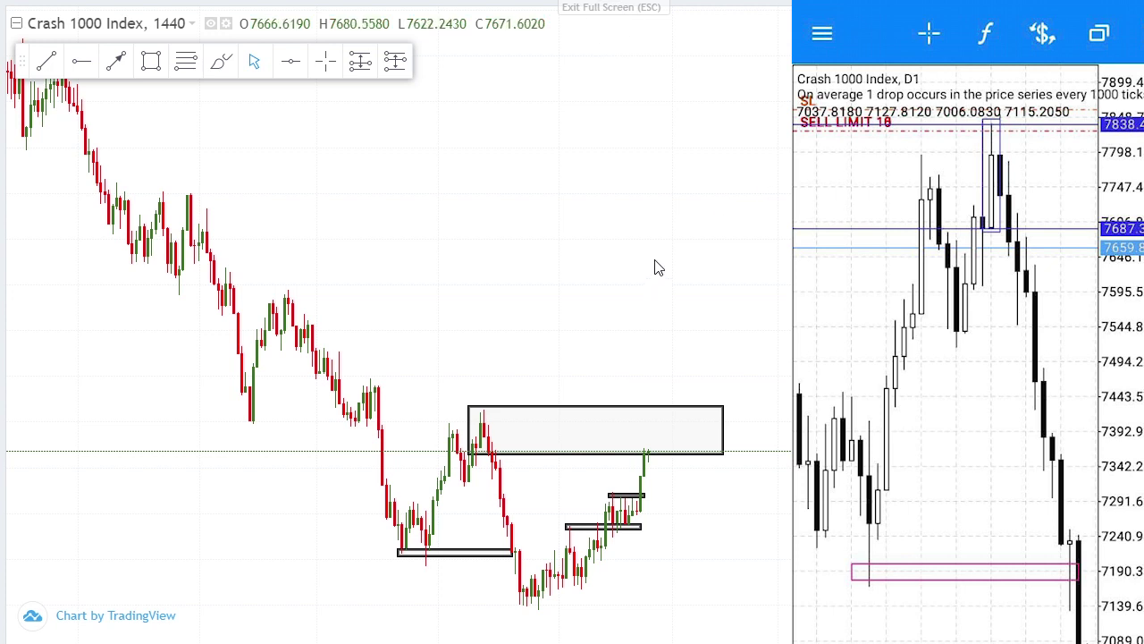
Step: Select the large supply zone rectangle above the peak and delete it with the trash icon
{"action": "left_click", "coordinate": [481, 454]}
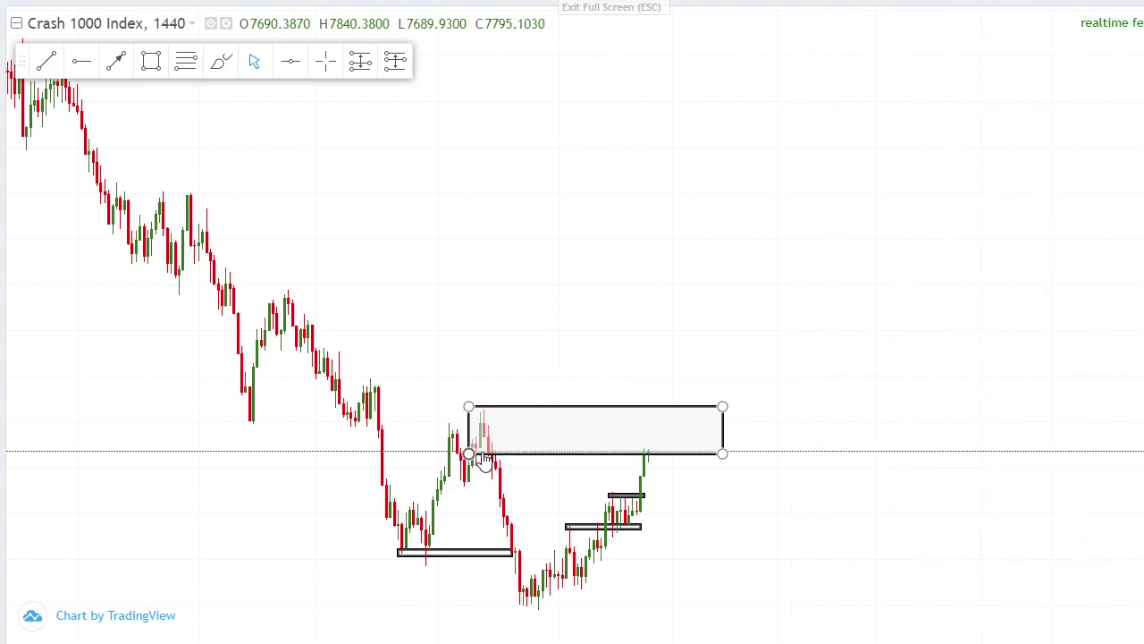
{"action": "left_click", "coordinate": [482, 457]}
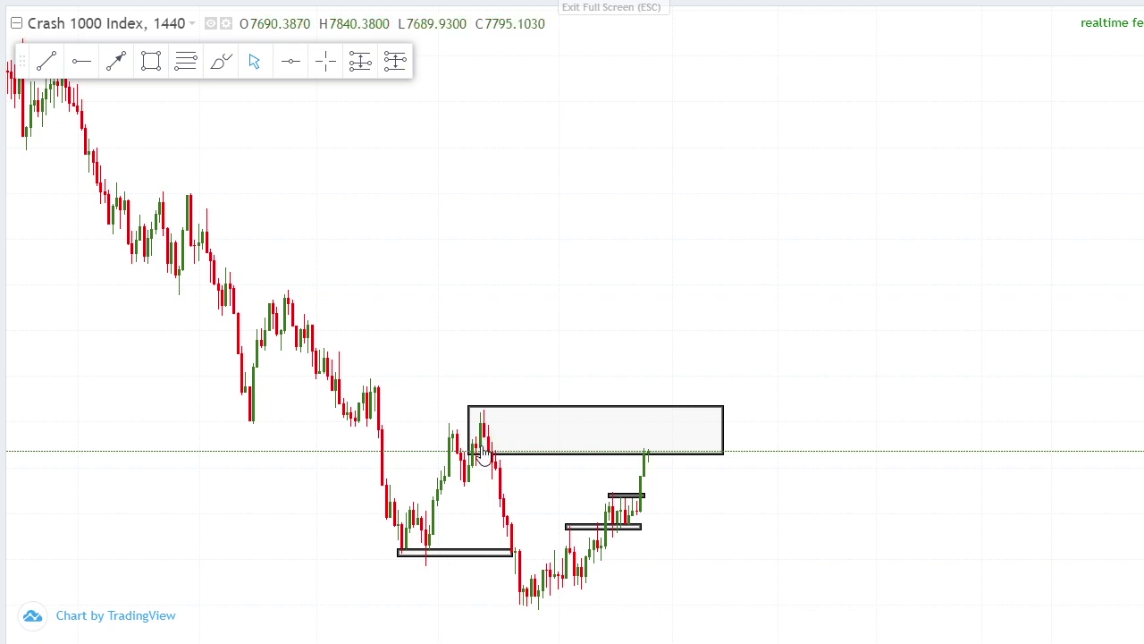
{"action": "left_click", "coordinate": [470, 455]}
{"action": "left_click", "coordinate": [481, 460]}
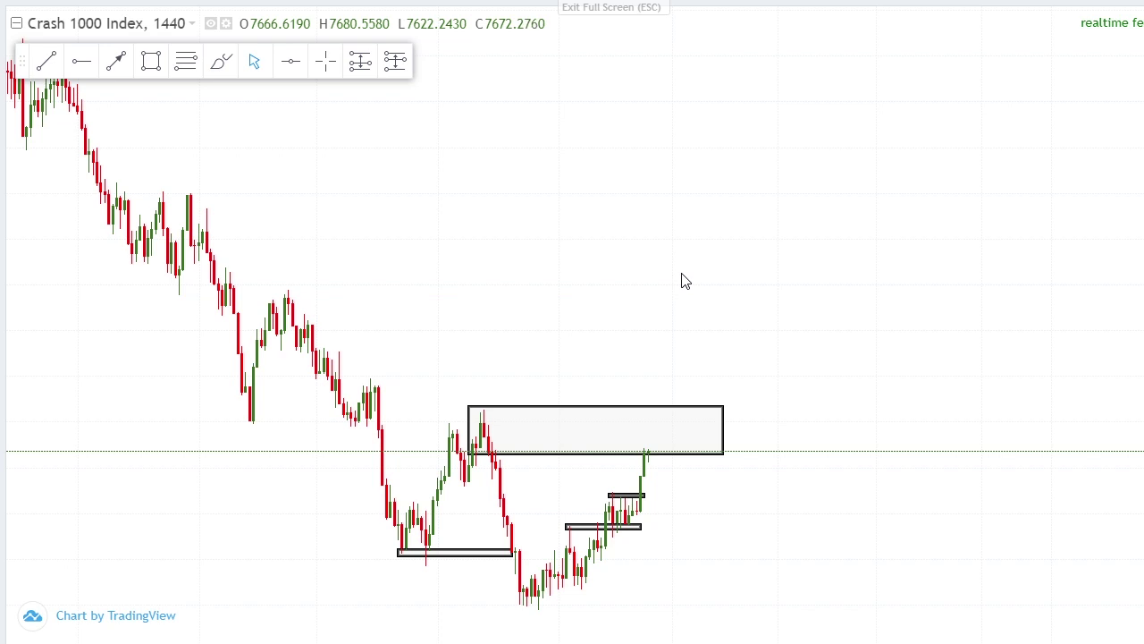
{"action": "left_click_drag", "start_coordinate": [713, 307], "coordinate": [575, 286]}
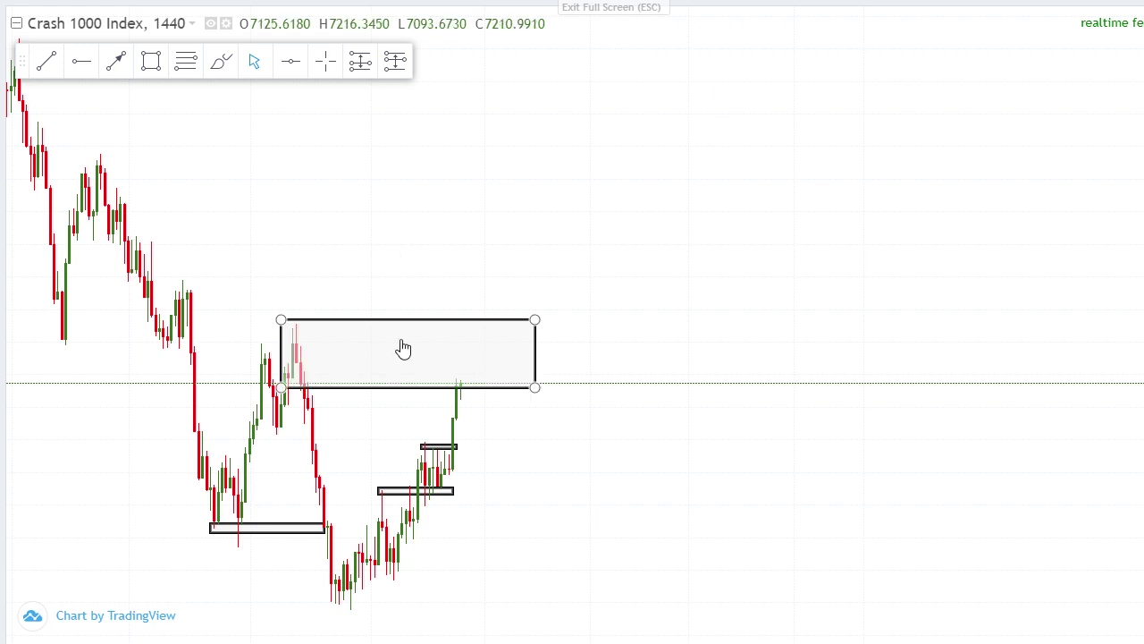
{"action": "left_click", "coordinate": [359, 387]}
{"action": "left_click", "coordinate": [1134, 29]}
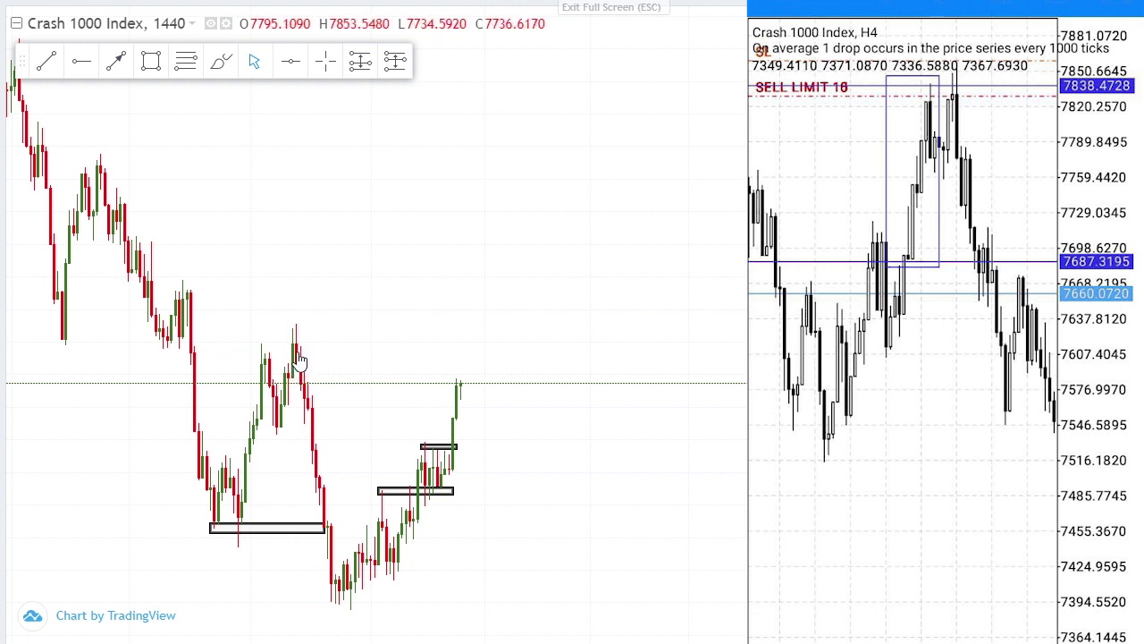
Step: Draw a narrow rectangle over the peak candle, extend its bottom edge, then switch to 240 minutes
{"action": "left_click", "coordinate": [151, 66]}
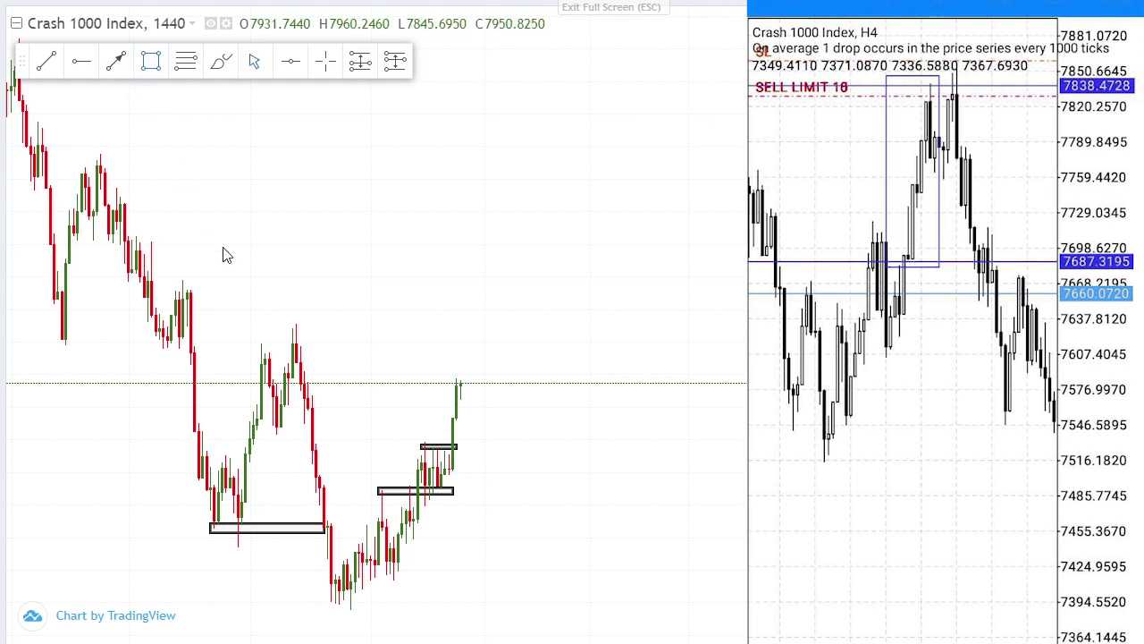
{"action": "left_click", "coordinate": [296, 325]}
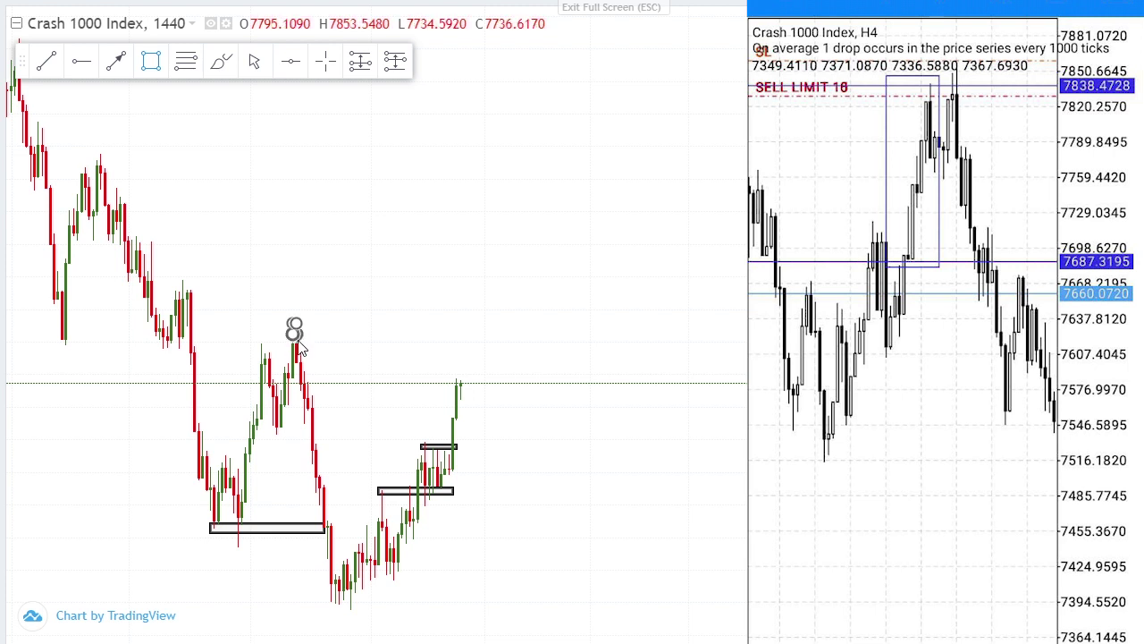
{"action": "left_click", "coordinate": [297, 370]}
{"action": "left_click_drag", "start_coordinate": [299, 370], "coordinate": [300, 382]}
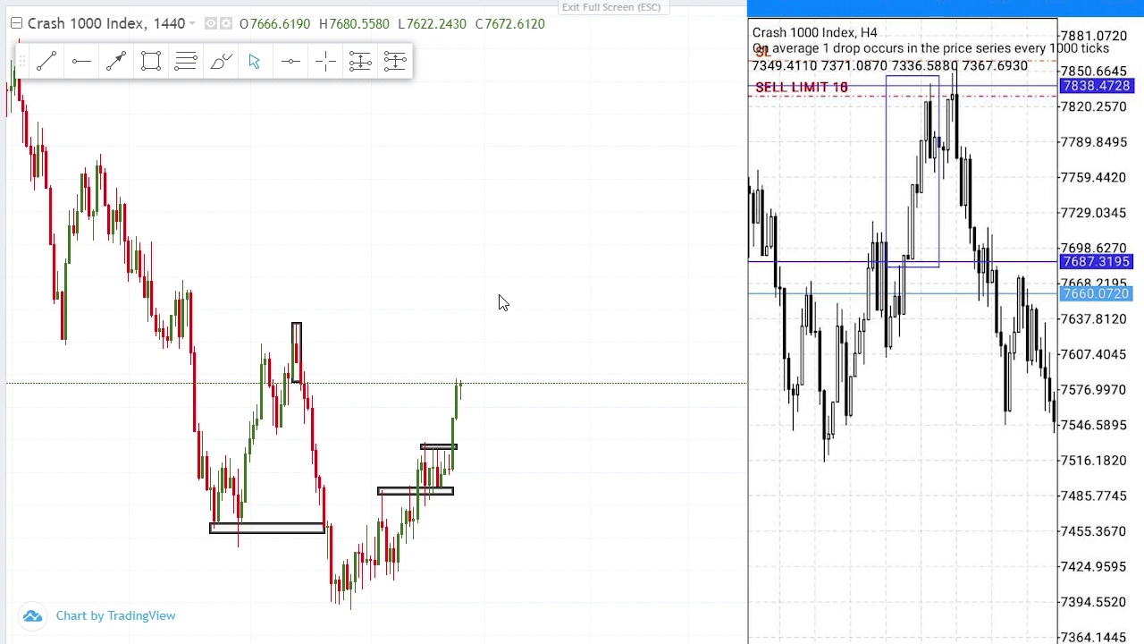
{"action": "type", "text": "240"}
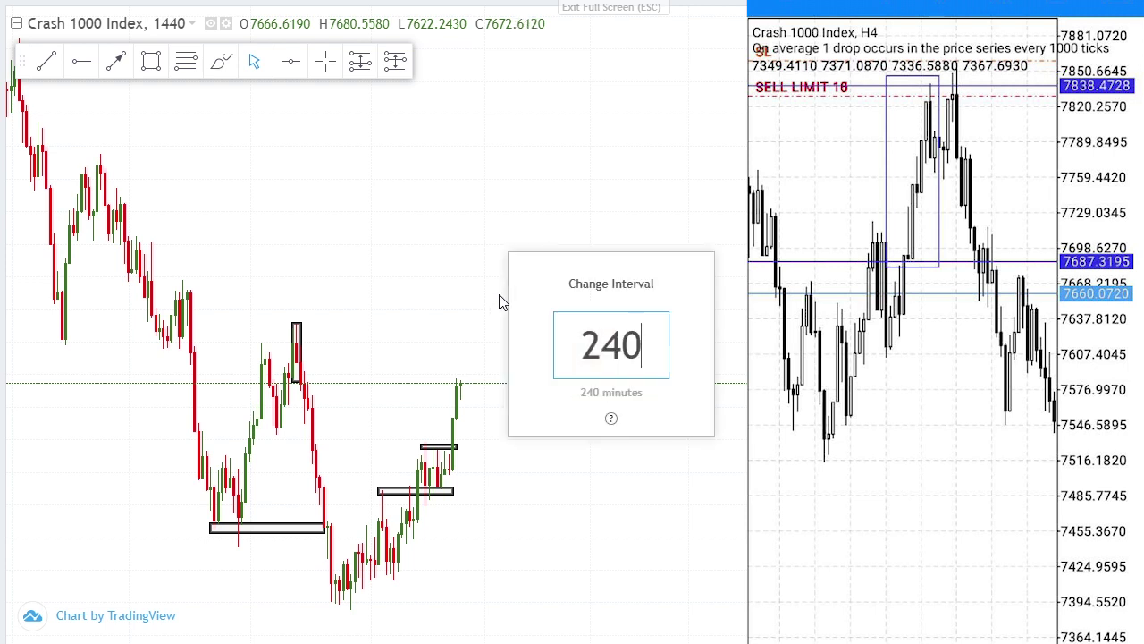
{"action": "key", "text": "Return"}
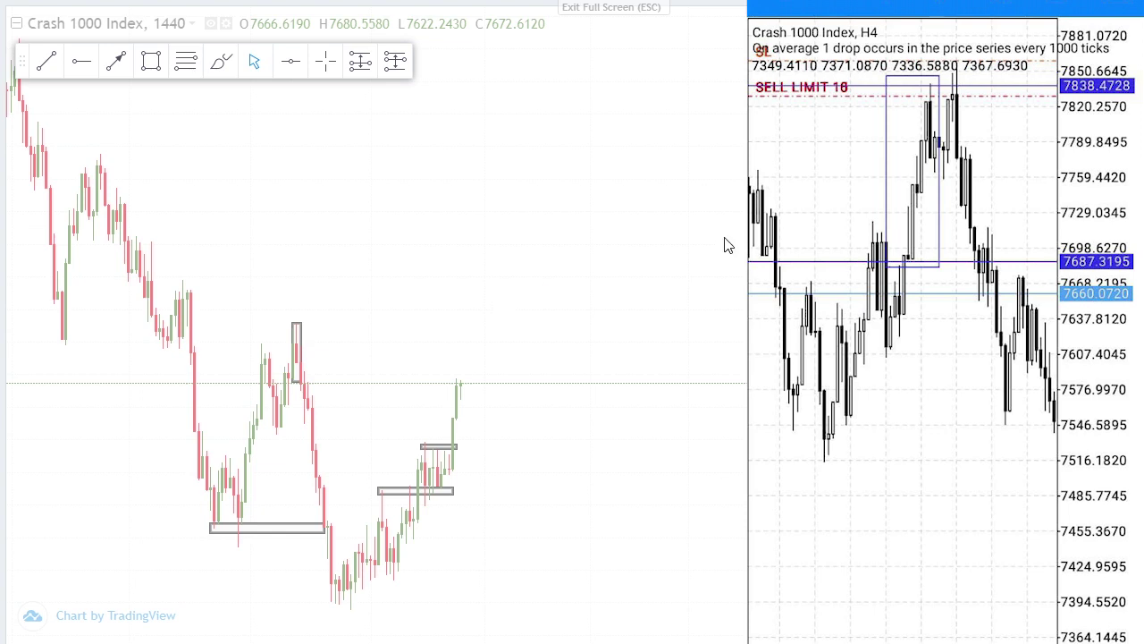
Step: Scroll back through the 4-hour chart to check the top-candle rectangle, then return to the 1440 interval
{"action": "scroll", "coordinate": [503, 334], "scroll_direction": "left", "scroll_amount": 10}
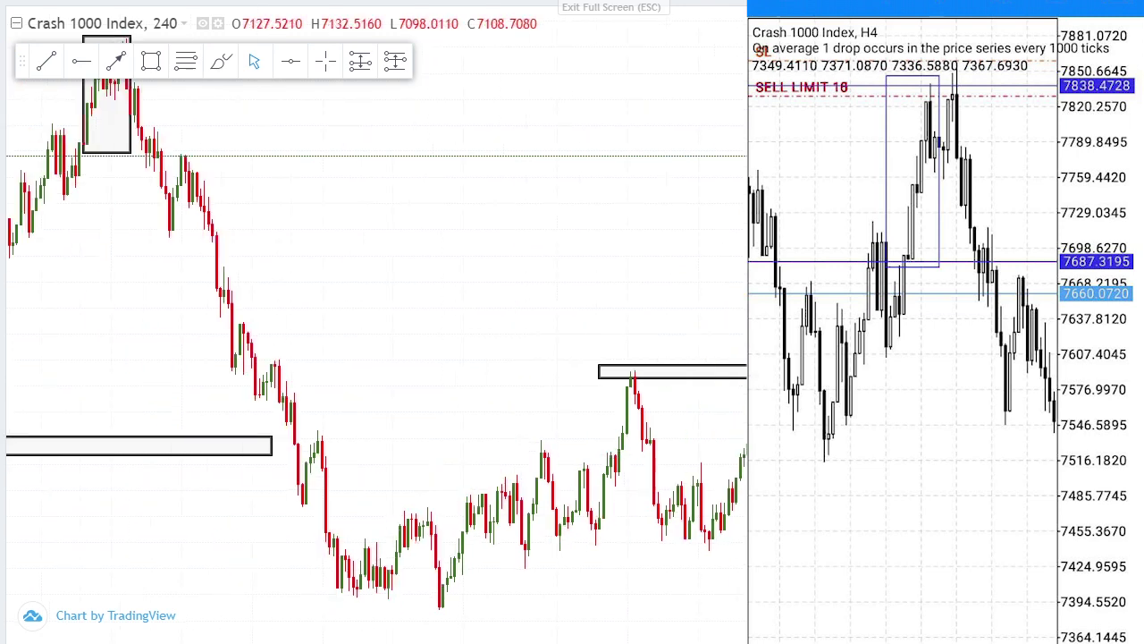
{"action": "scroll", "coordinate": [428, 277], "scroll_direction": "left", "scroll_amount": 6}
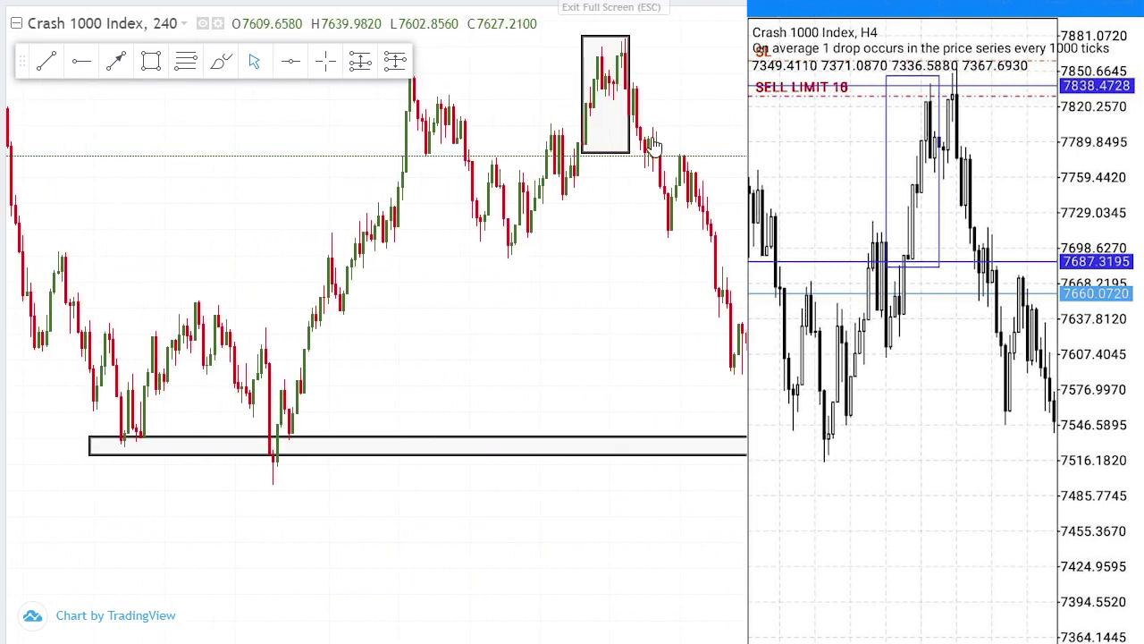
{"action": "left_click", "coordinate": [584, 150]}
{"action": "left_click", "coordinate": [590, 145]}
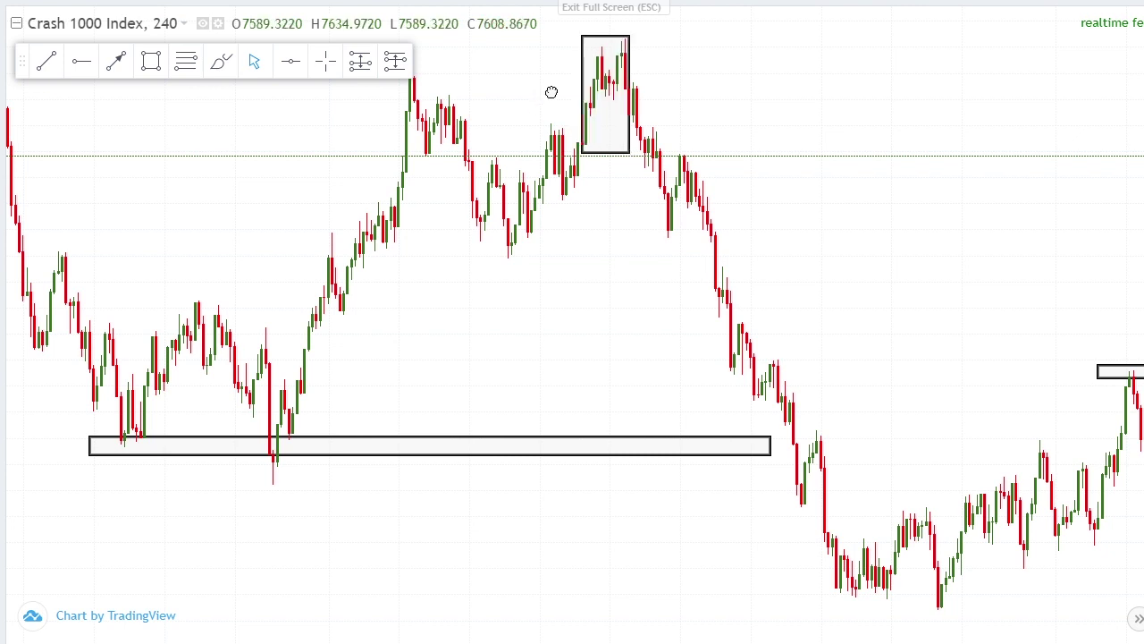
{"action": "left_click_drag", "start_coordinate": [549, 92], "coordinate": [582, 107]}
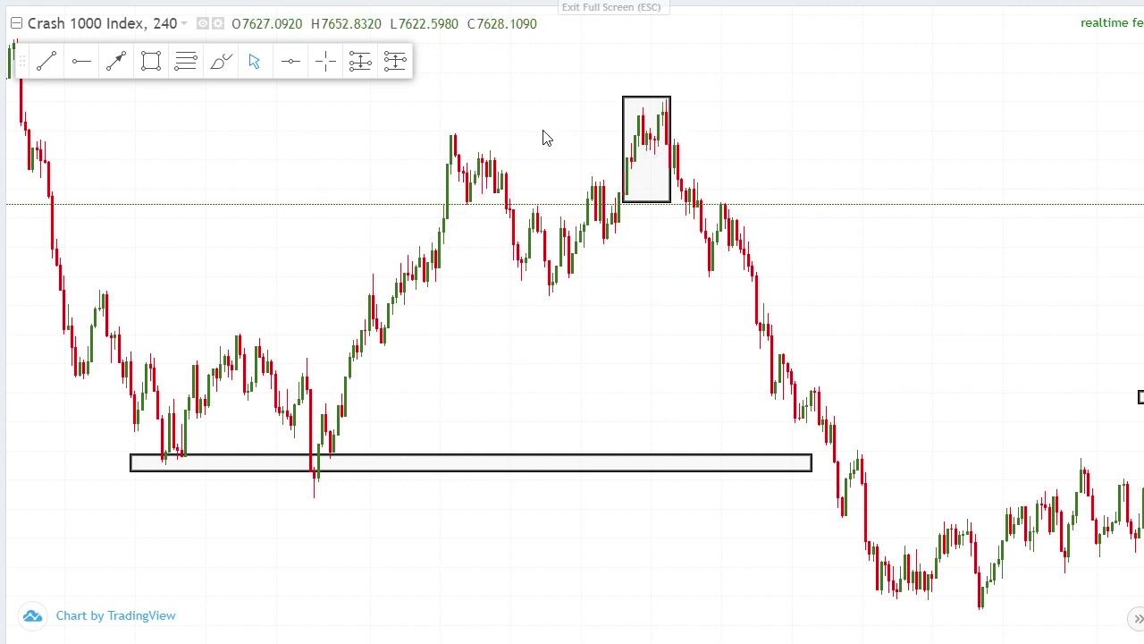
{"action": "type", "text": "1440"}
{"action": "key", "text": "Return"}
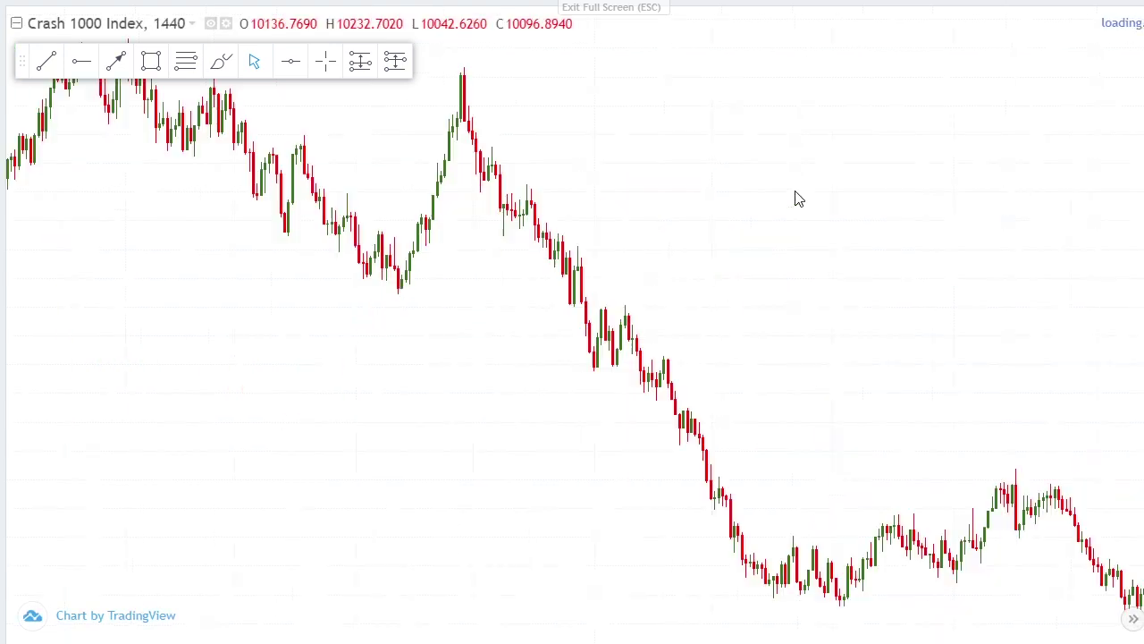
Step: Bring the latest daily bars into view, narrow the peak rectangle to a thin bar, then delete it
{"action": "mouse_move", "coordinate": [688, 199]}
{"action": "left_mouse_down"}
{"action": "mouse_move", "coordinate": [787, 223]}
{"action": "mouse_move", "coordinate": [222, 248]}
{"action": "left_mouse_up"}
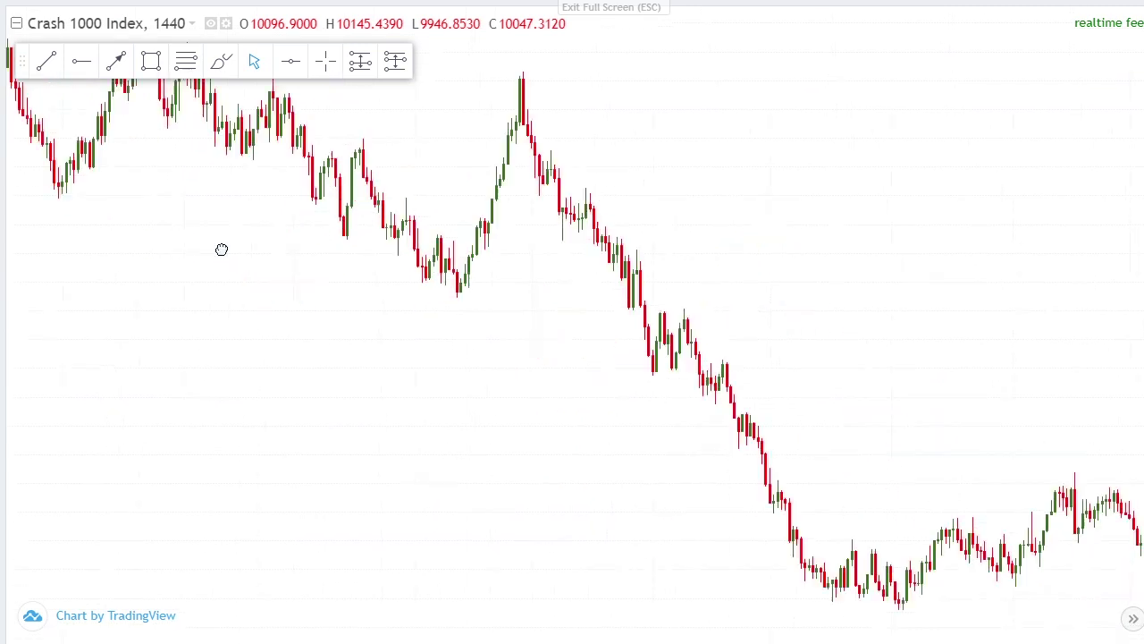
{"action": "left_click_drag", "start_coordinate": [493, 253], "coordinate": [275, 246]}
{"action": "left_click_drag", "start_coordinate": [490, 214], "coordinate": [345, 219]}
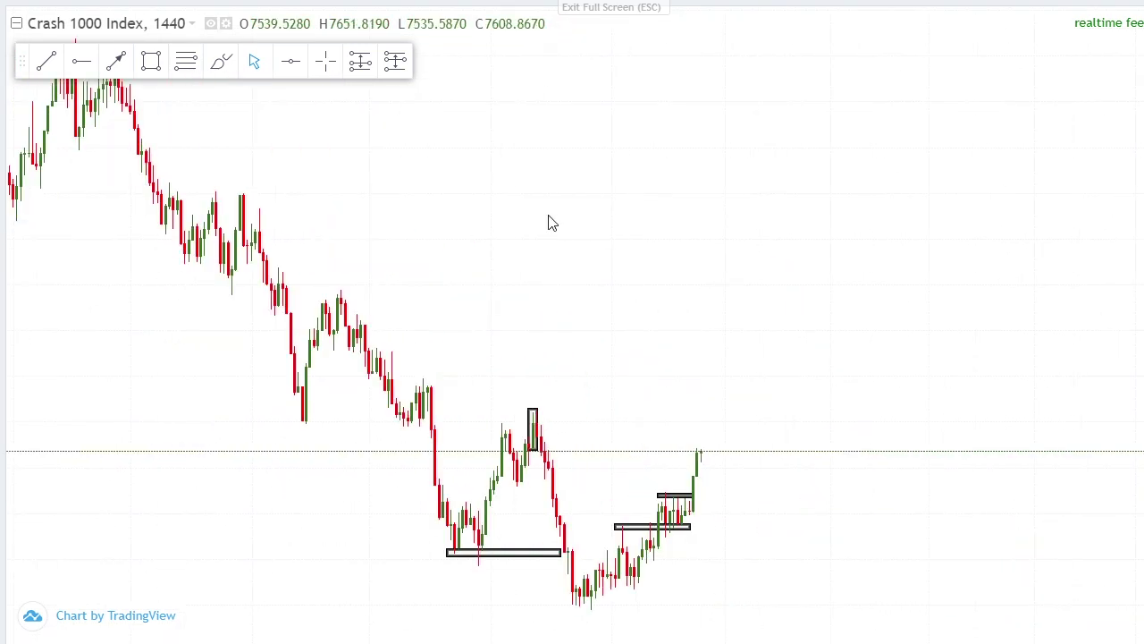
{"action": "left_click", "coordinate": [529, 451]}
{"action": "left_click_drag", "start_coordinate": [531, 454], "coordinate": [538, 452]}
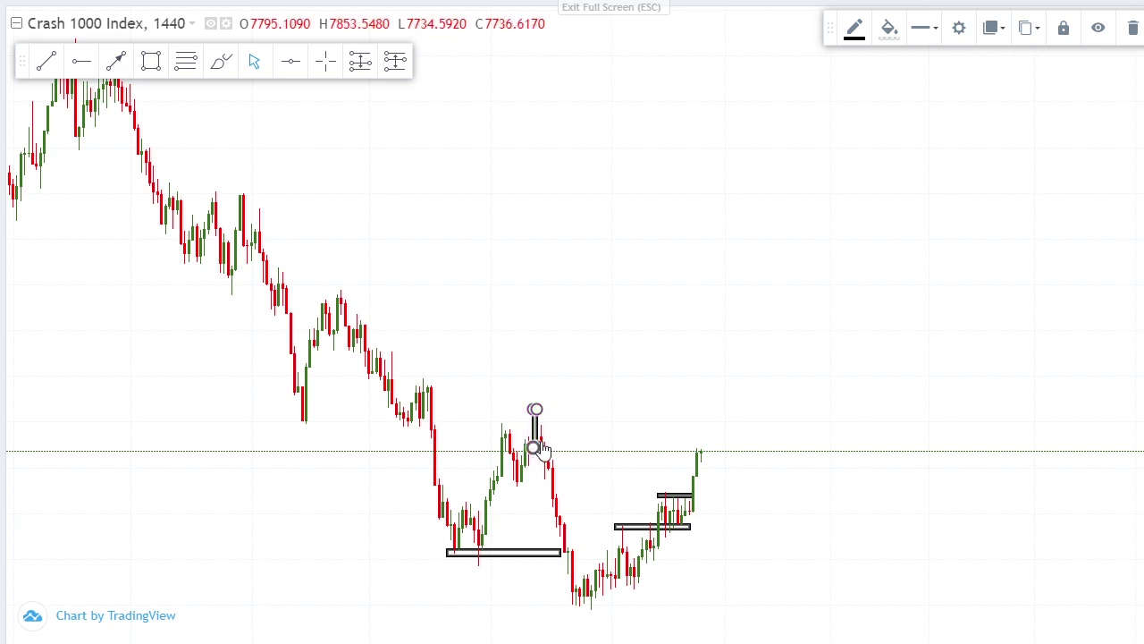
{"action": "left_click", "coordinate": [554, 393]}
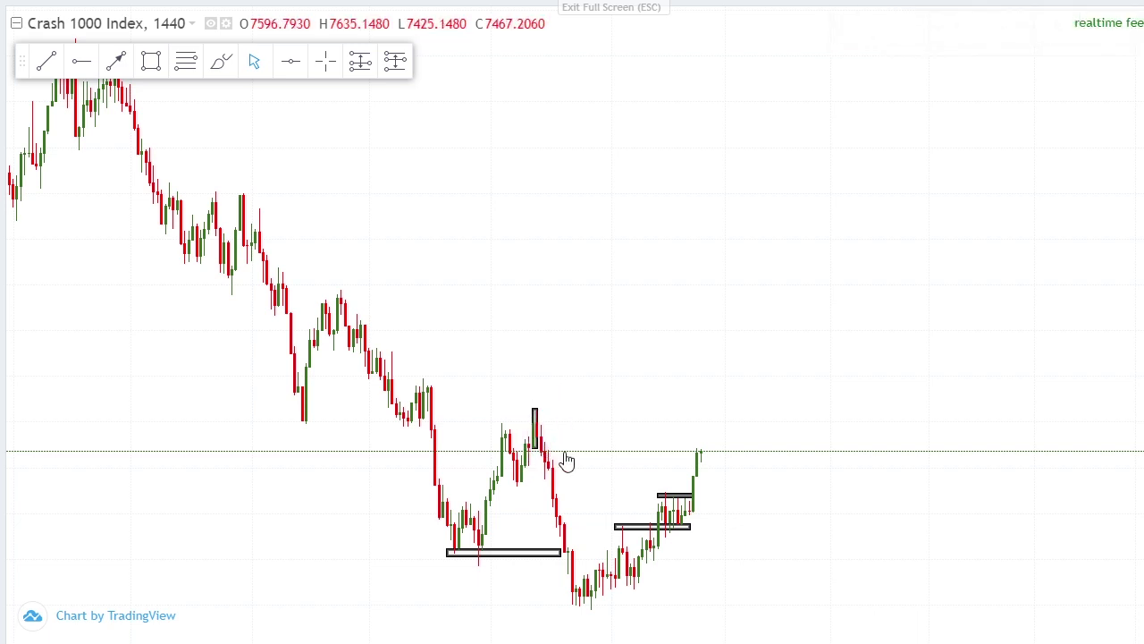
{"action": "left_click", "coordinate": [535, 451]}
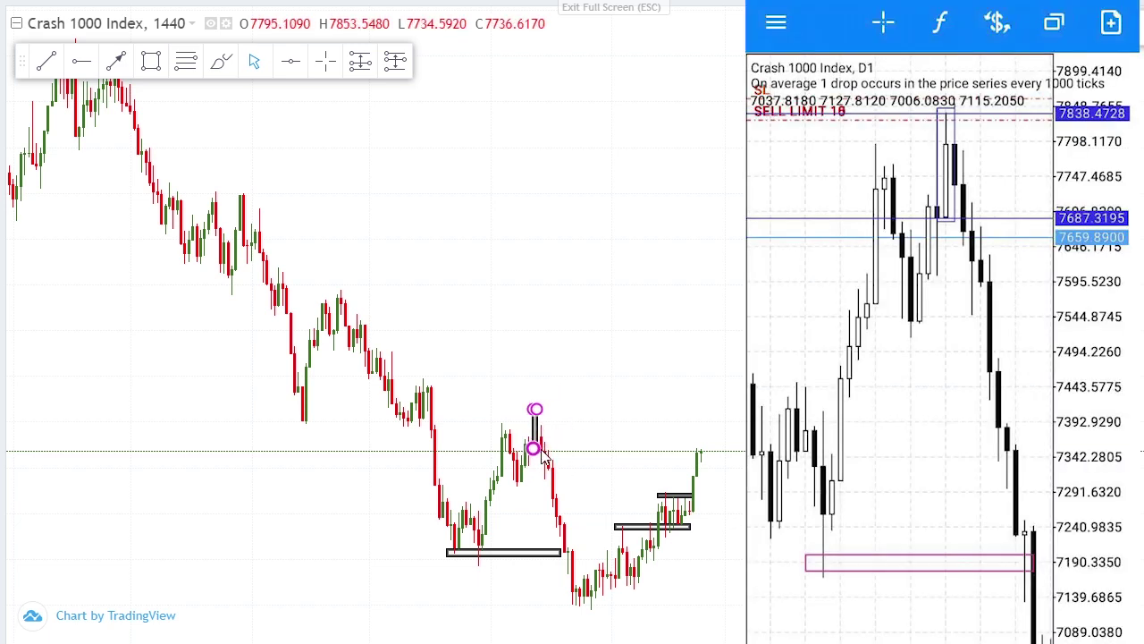
{"action": "left_click", "coordinate": [606, 404]}
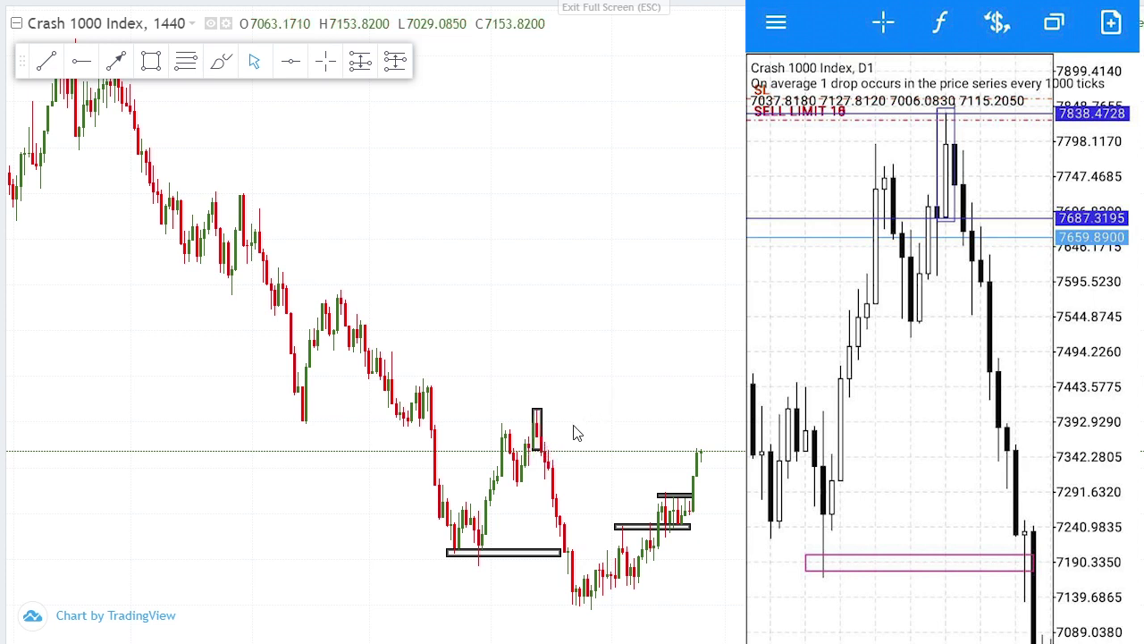
{"action": "left_click", "coordinate": [536, 444]}
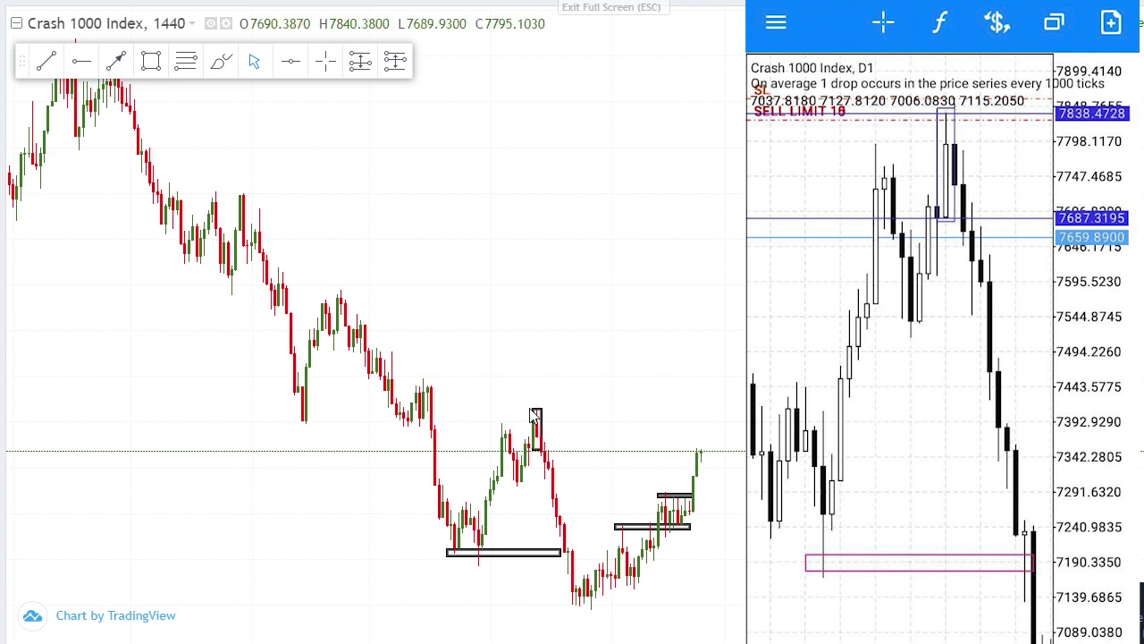
{"action": "left_click", "coordinate": [536, 442]}
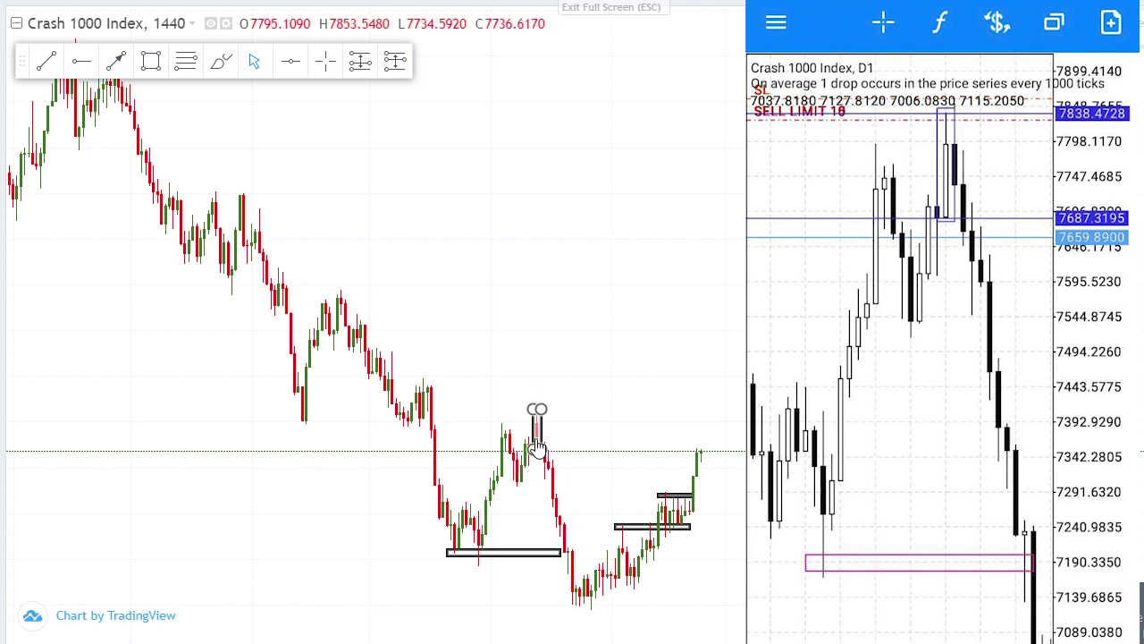
{"action": "key", "text": "Left"}
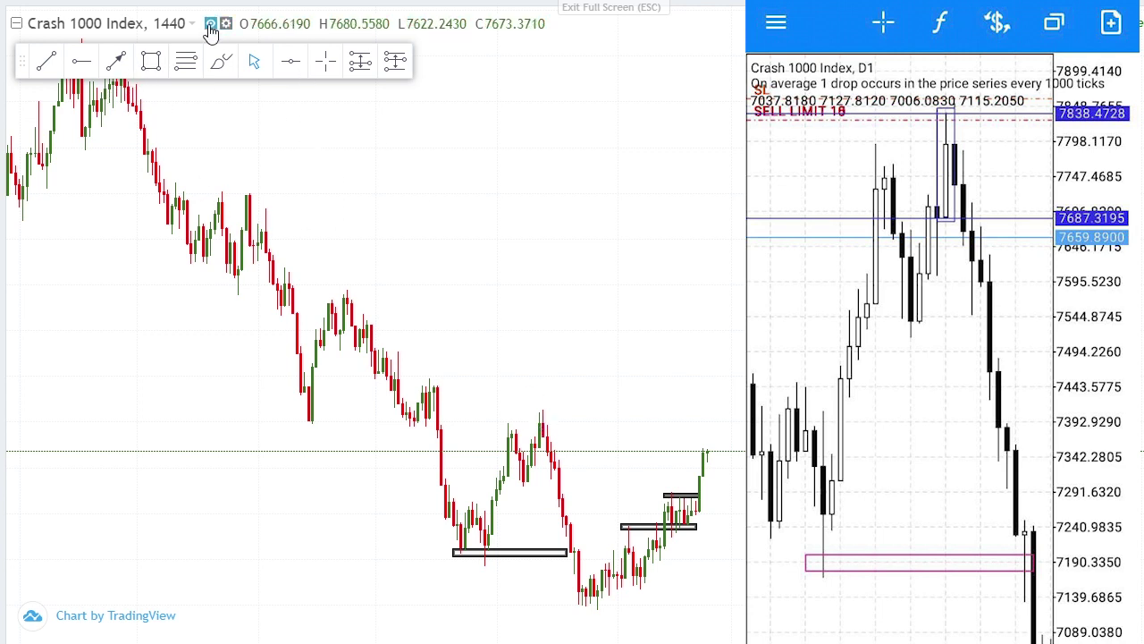
Step: Draw a new rectangle around the daily peak candles and switch to the 240-minute interval
{"action": "left_click", "coordinate": [149, 70]}
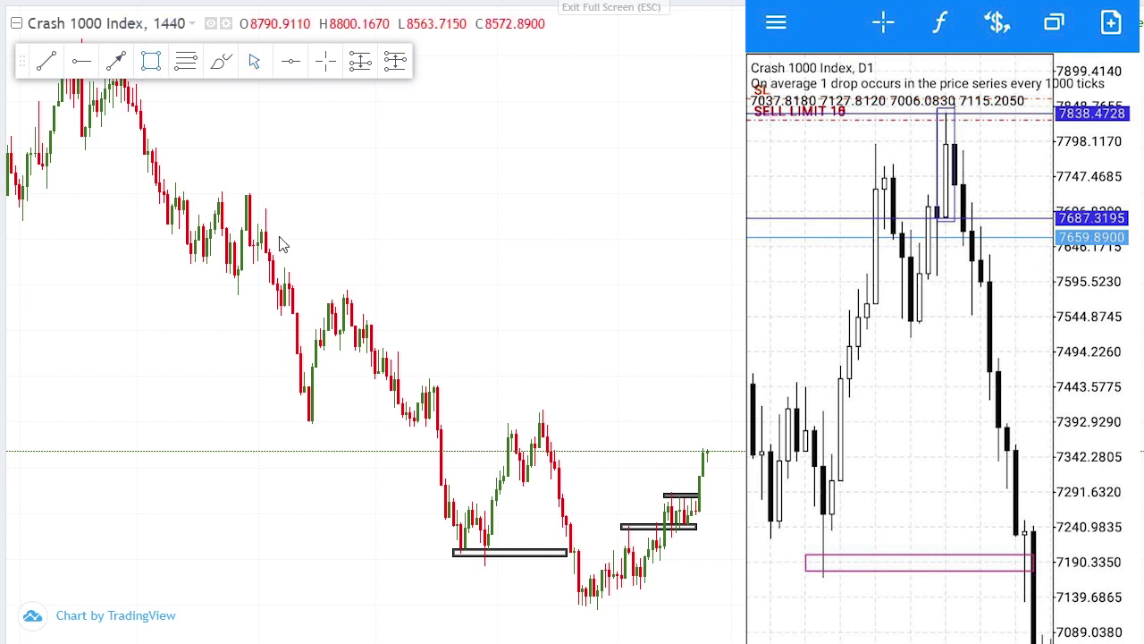
{"action": "left_click", "coordinate": [541, 409]}
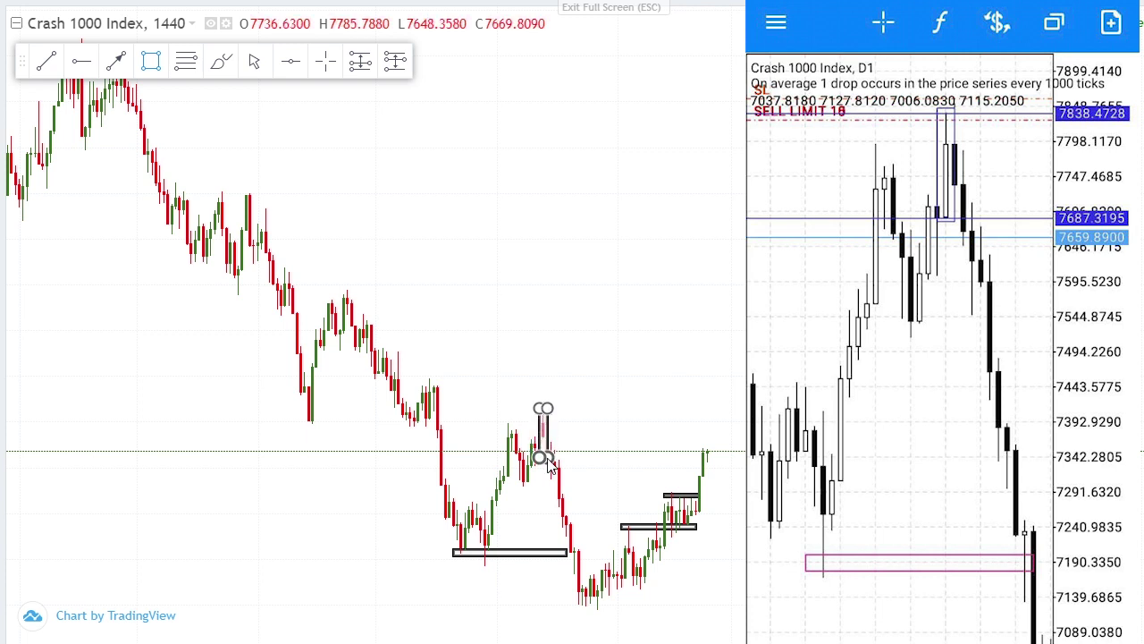
{"action": "left_click", "coordinate": [548, 458]}
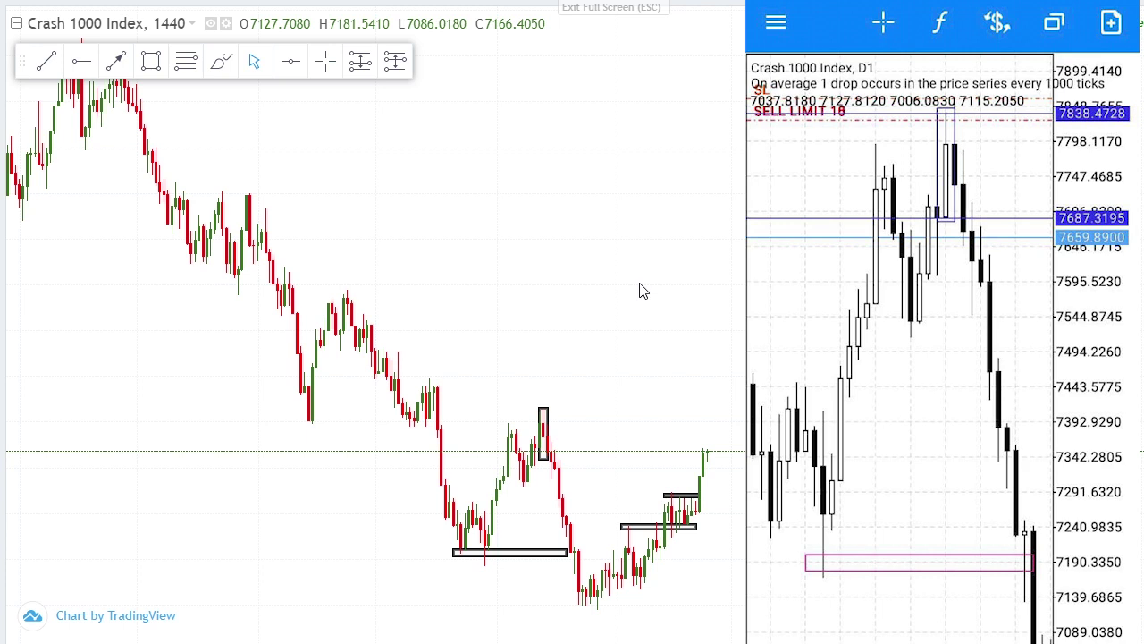
{"action": "type", "text": "240"}
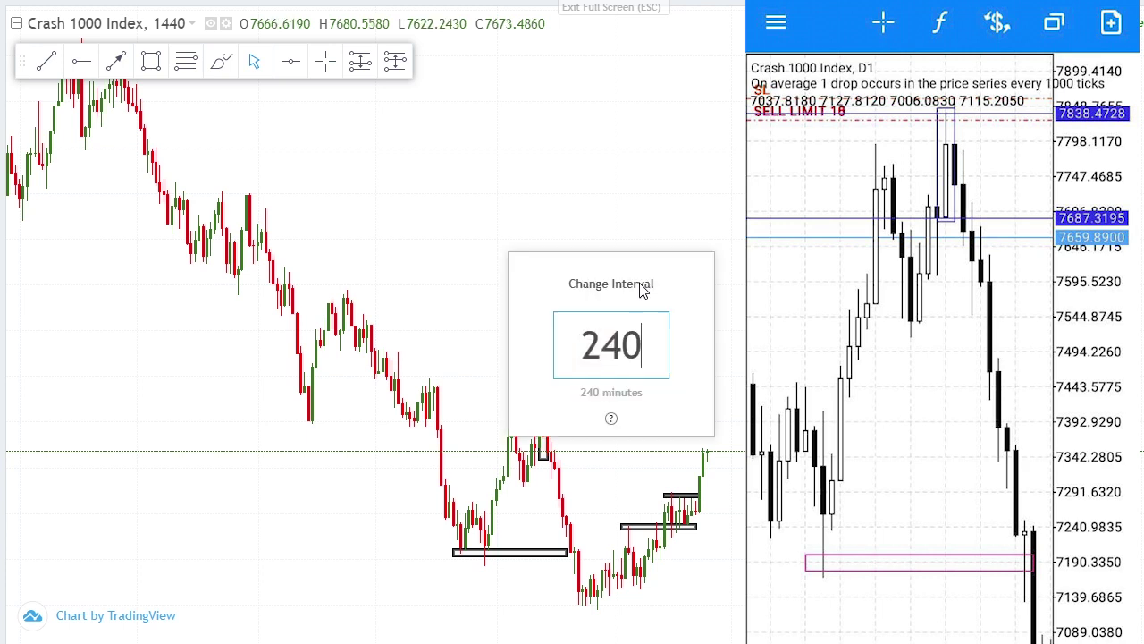
{"action": "key", "text": "Return"}
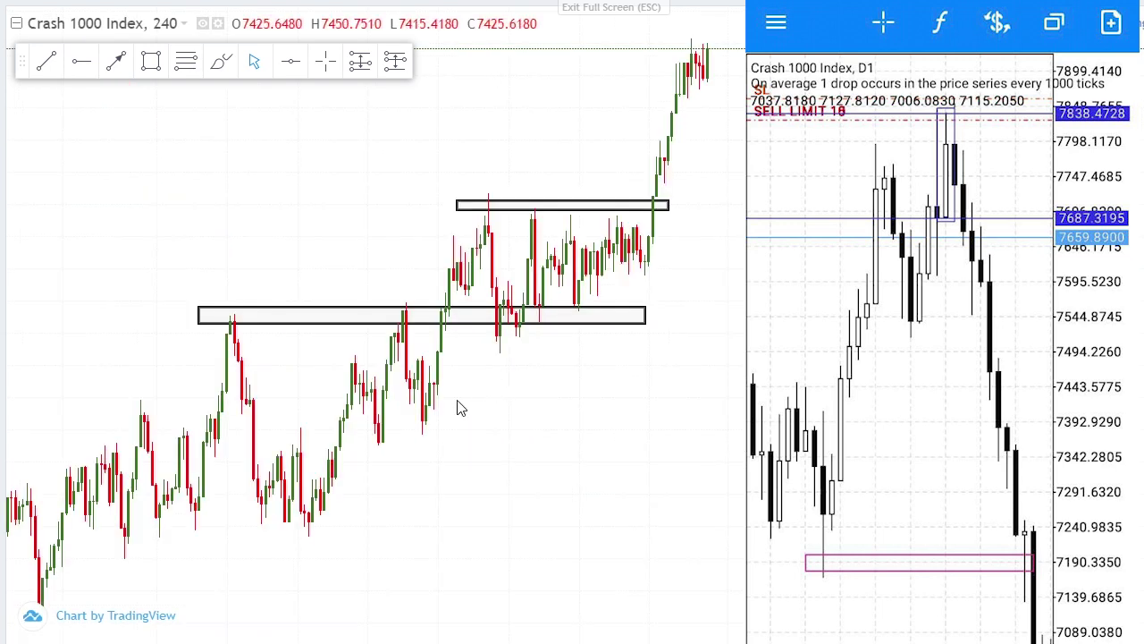
Step: Pan to the peak rectangle on the 240 chart, drag its lower-left corner up and its right edge inward
{"action": "left_click_drag", "start_coordinate": [460, 404], "coordinate": [745, 324]}
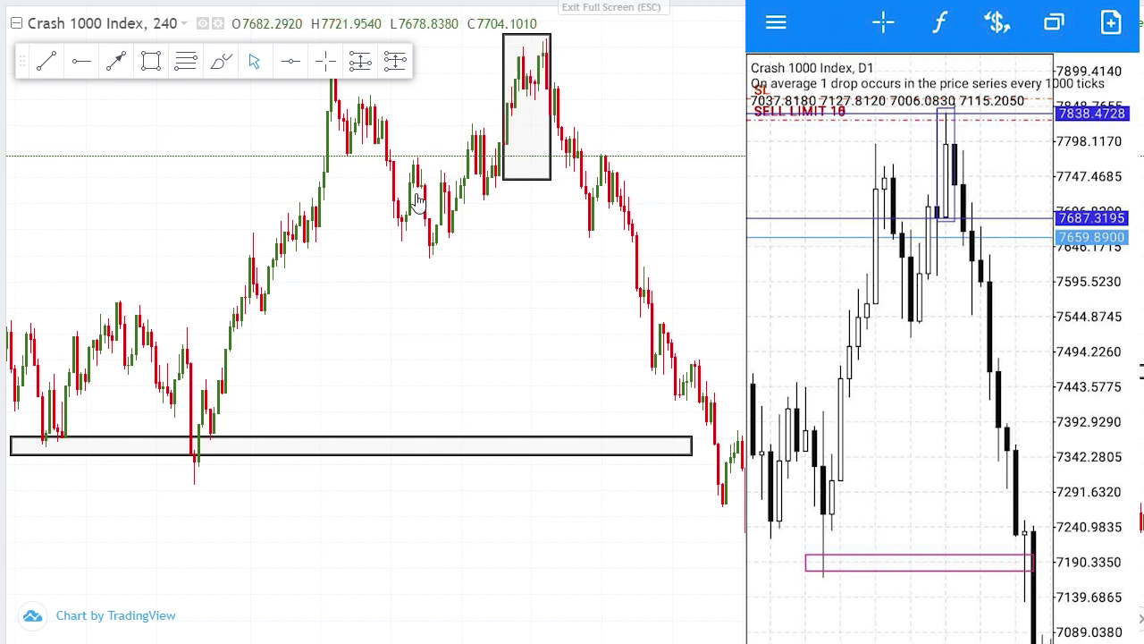
{"action": "left_click_drag", "start_coordinate": [364, 115], "coordinate": [488, 136]}
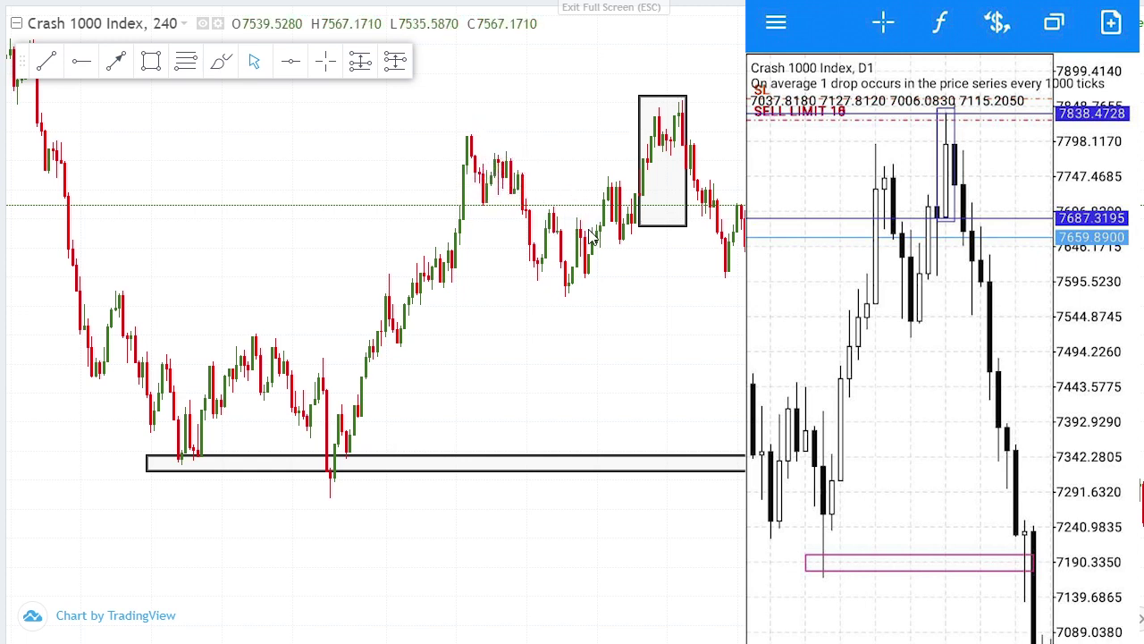
{"action": "left_click_drag", "start_coordinate": [259, 139], "coordinate": [376, 161]}
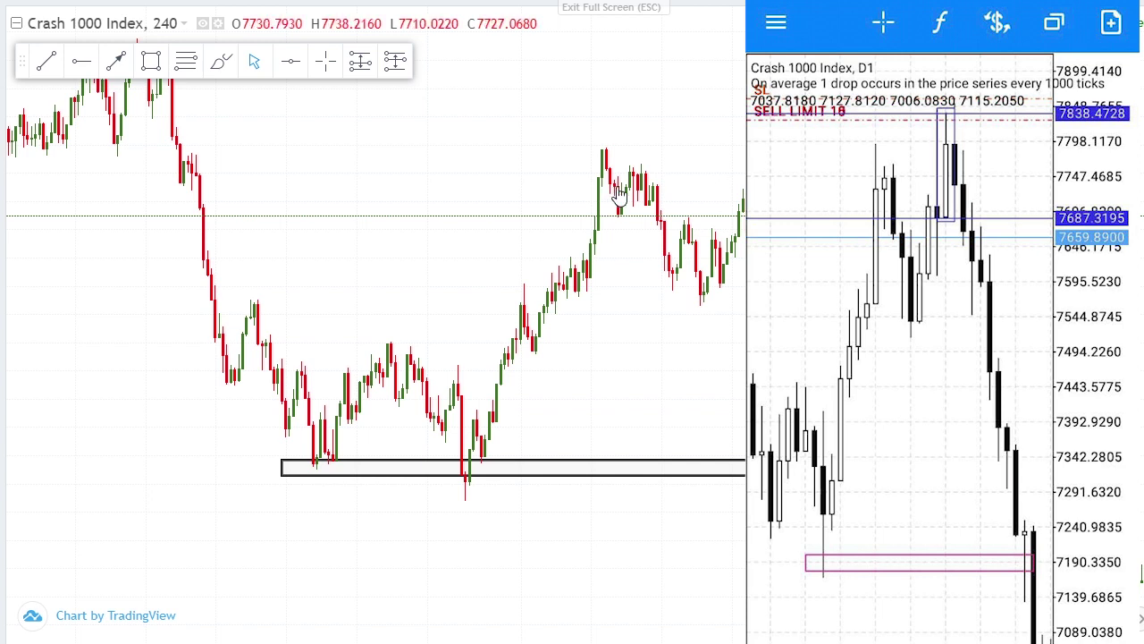
{"action": "left_click_drag", "start_coordinate": [742, 139], "coordinate": [636, 139]}
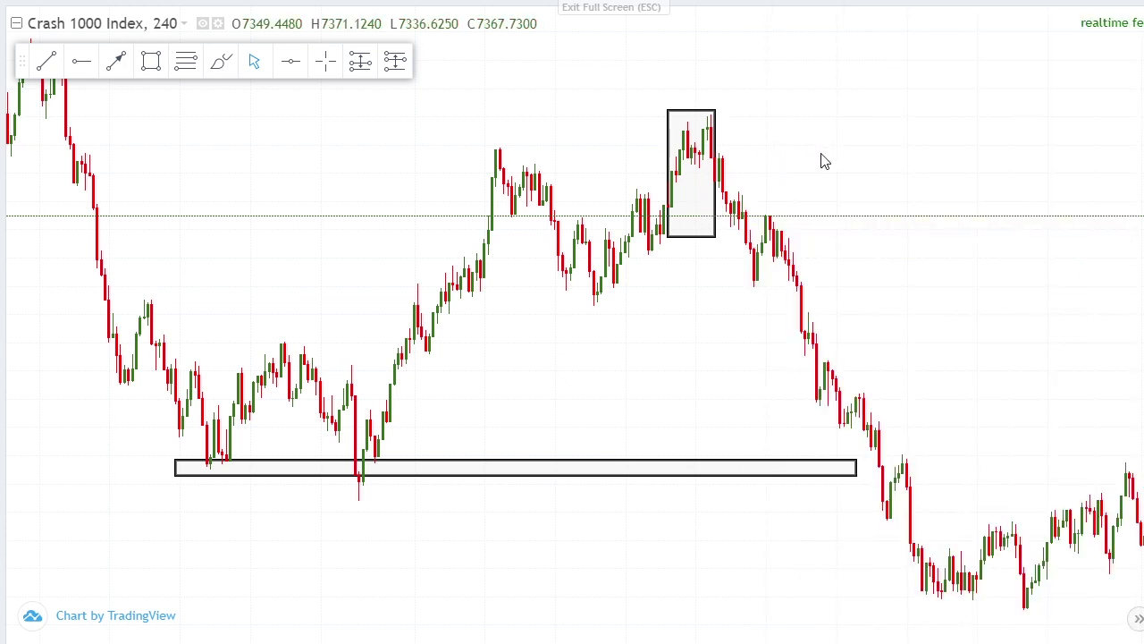
{"action": "left_click", "coordinate": [668, 238]}
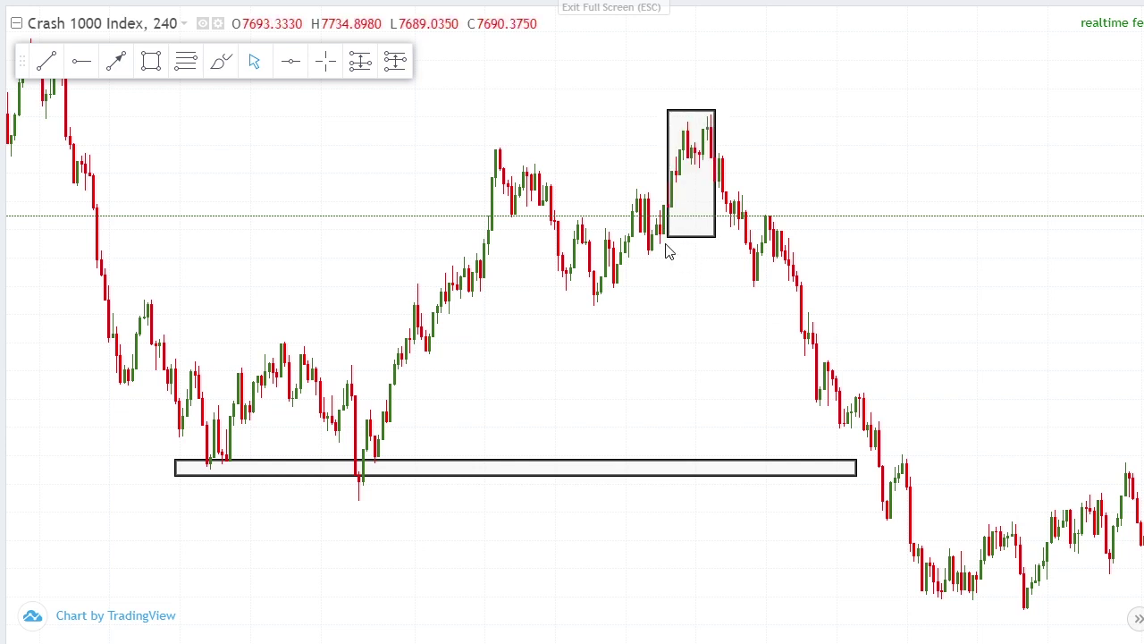
{"action": "key", "text": "Escape"}
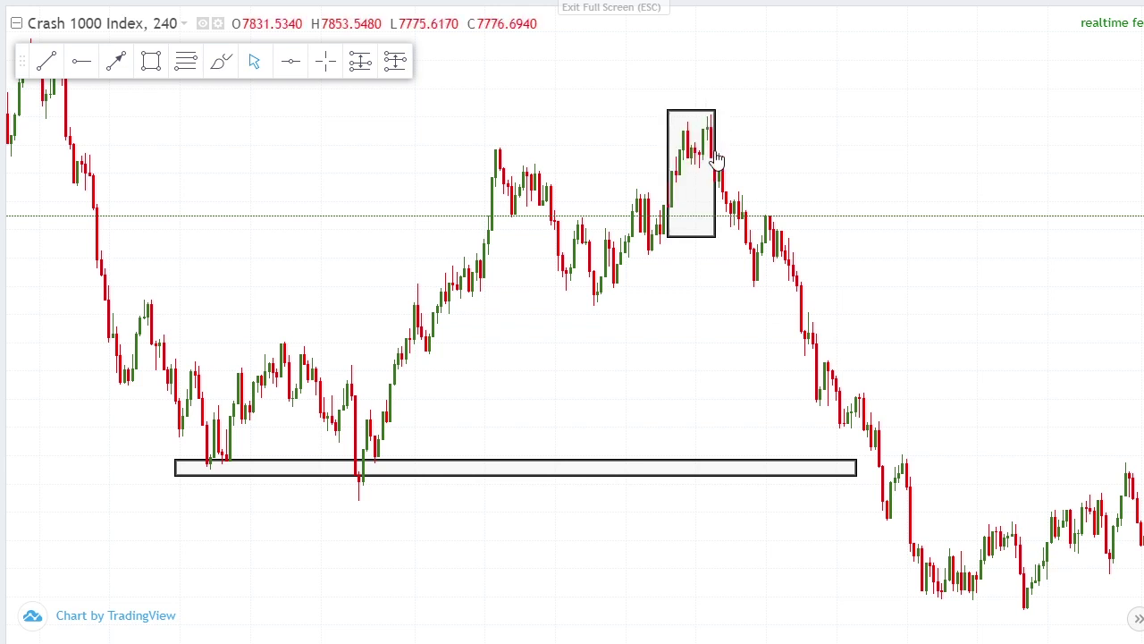
{"action": "left_click", "coordinate": [669, 246]}
{"action": "left_click_drag", "start_coordinate": [668, 239], "coordinate": [687, 173]}
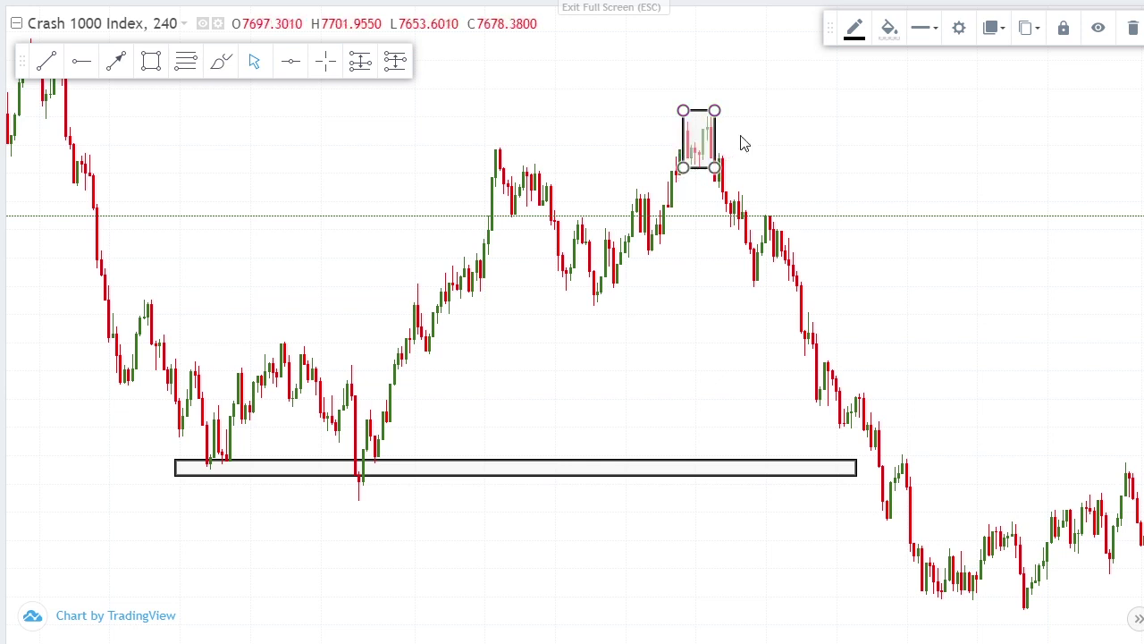
{"action": "left_click", "coordinate": [764, 152]}
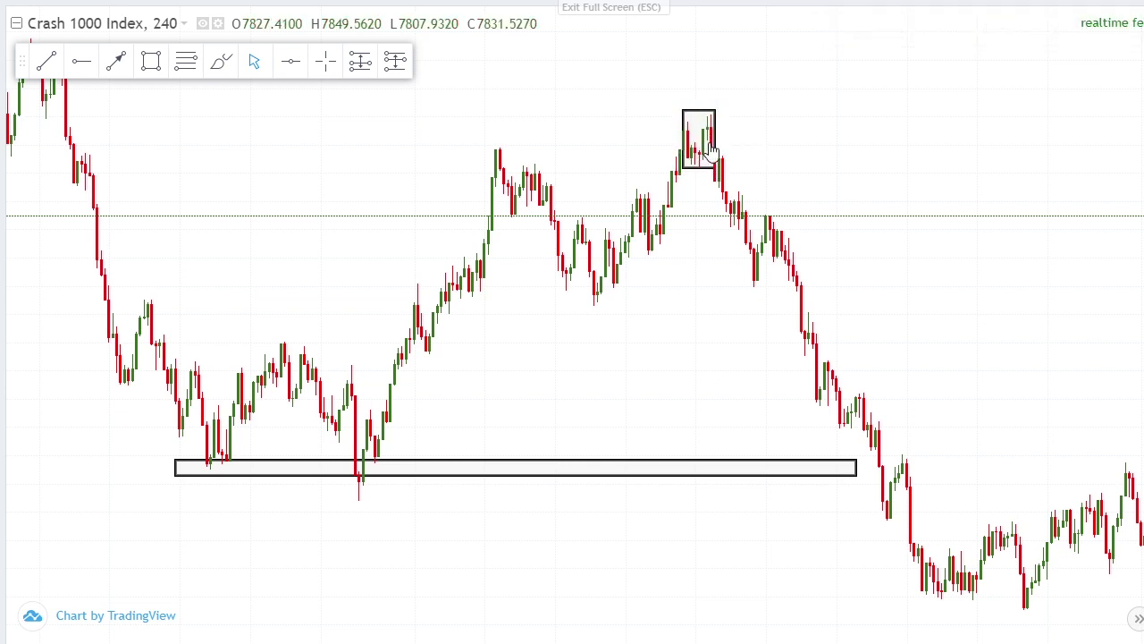
{"action": "left_click_drag", "start_coordinate": [715, 168], "coordinate": [702, 178]}
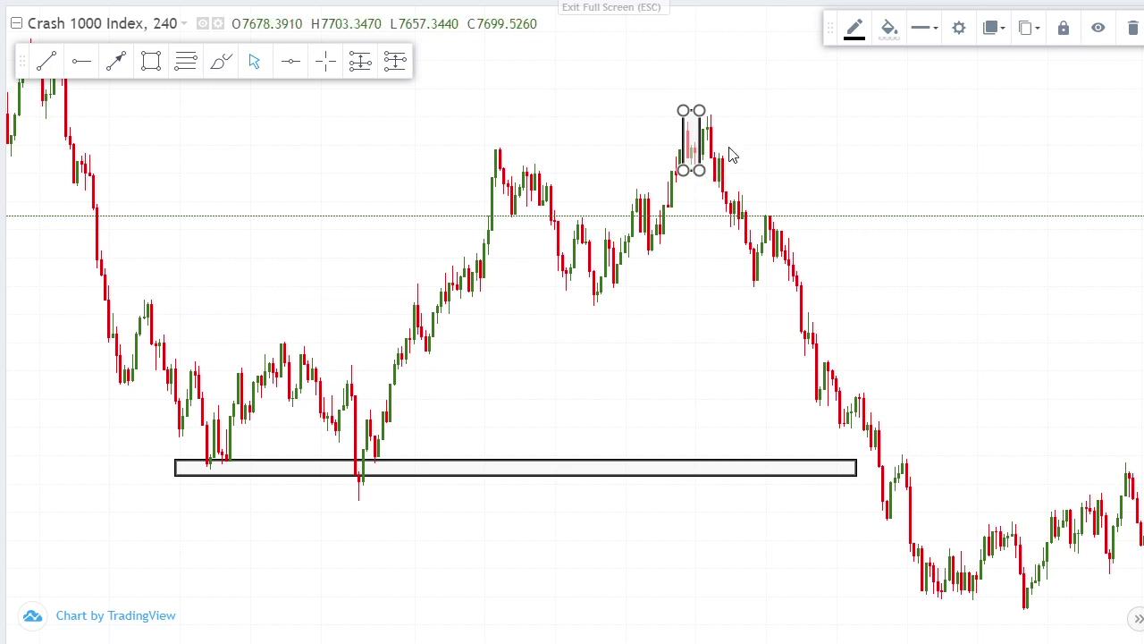
{"action": "left_click", "coordinate": [809, 166]}
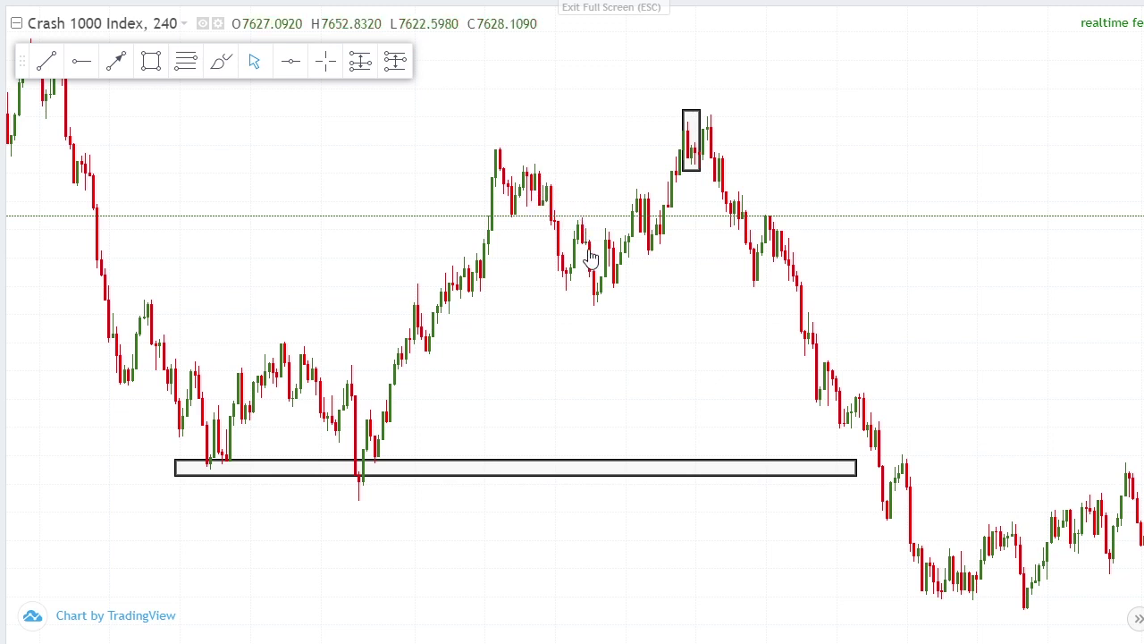
{"action": "left_click", "coordinate": [149, 66]}
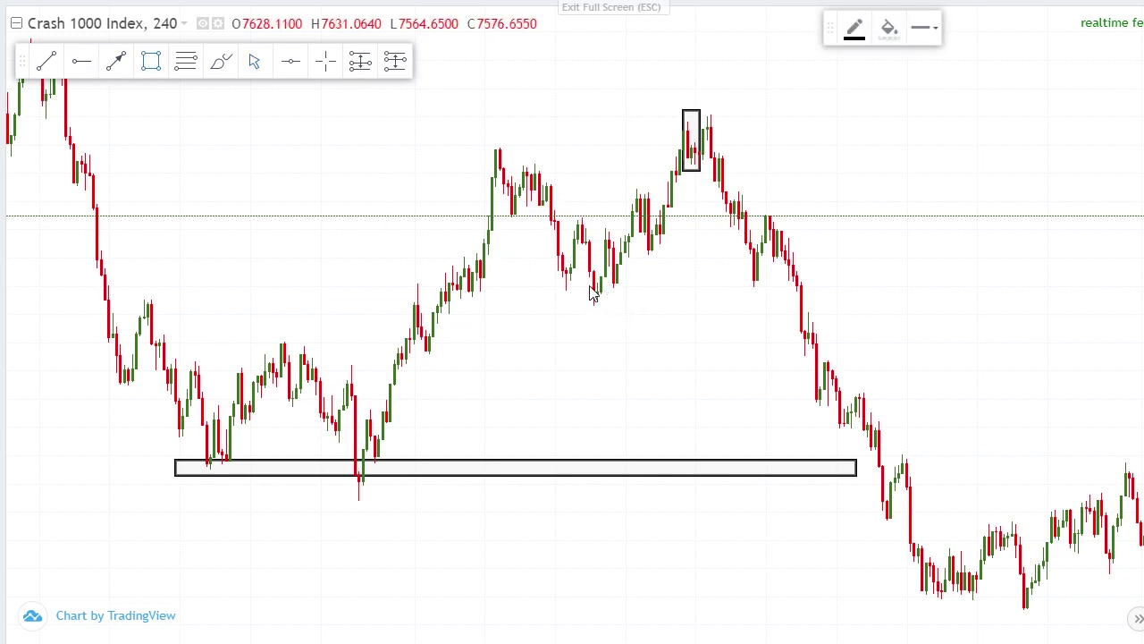
{"action": "left_click_drag", "start_coordinate": [590, 286], "coordinate": [617, 311]}
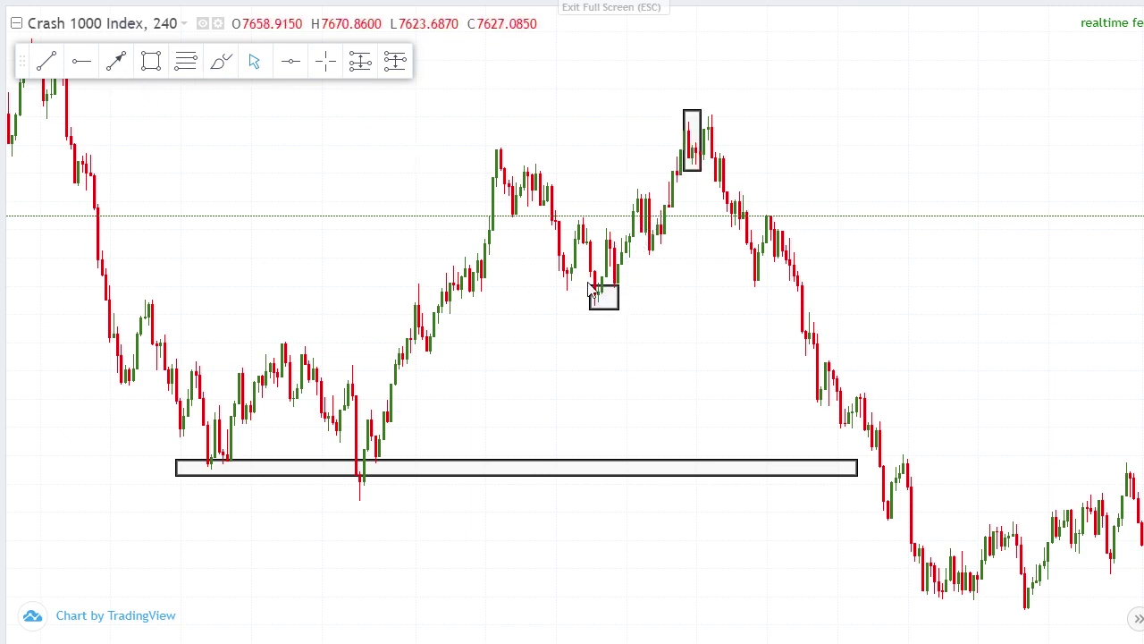
{"action": "left_click", "coordinate": [114, 63]}
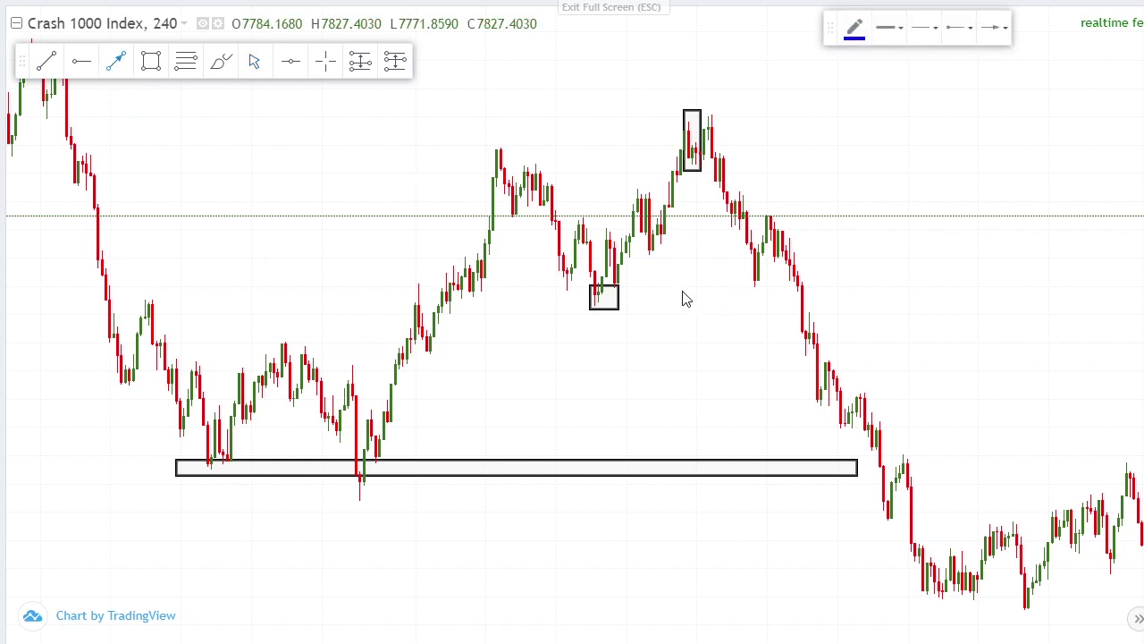
{"action": "left_click", "coordinate": [607, 283]}
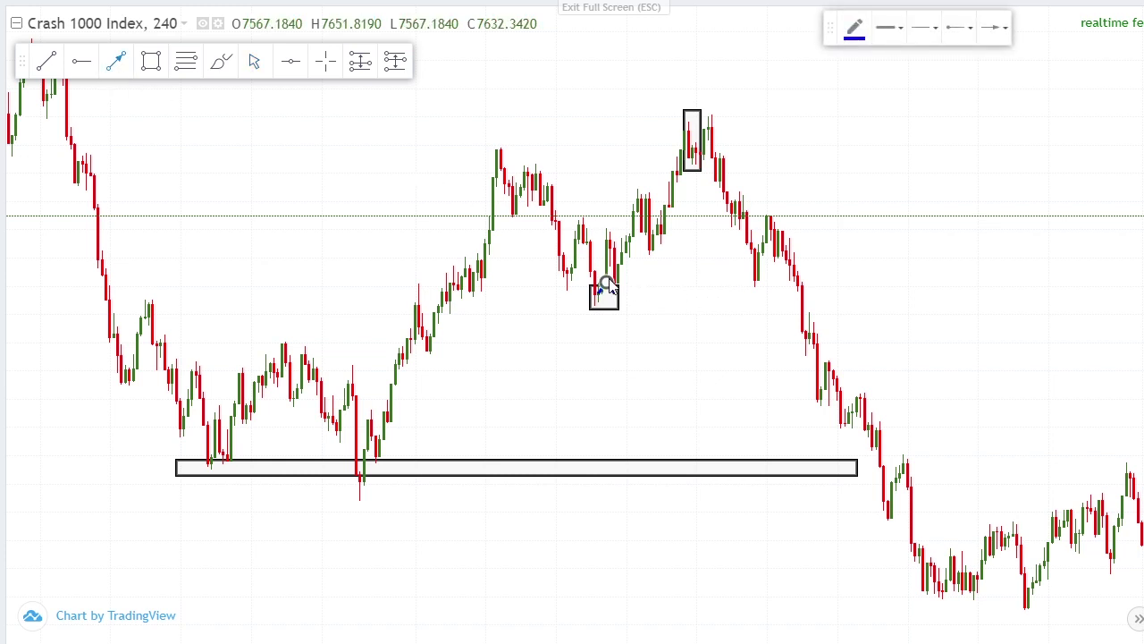
{"action": "left_click", "coordinate": [669, 165]}
{"action": "left_click", "coordinate": [715, 308]}
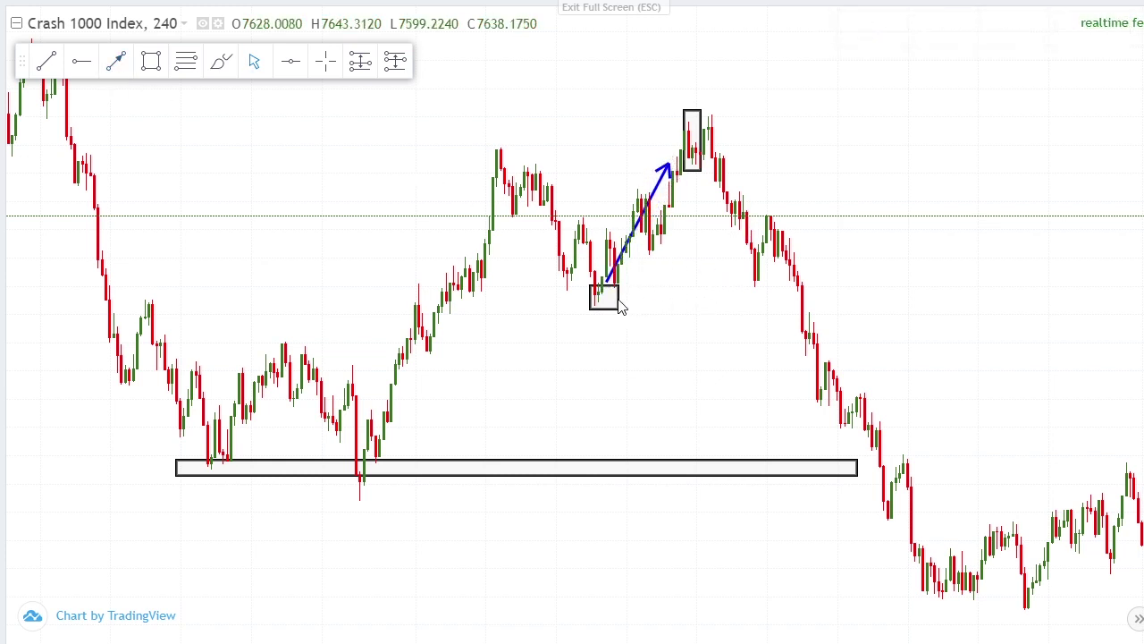
{"action": "left_click", "coordinate": [612, 275]}
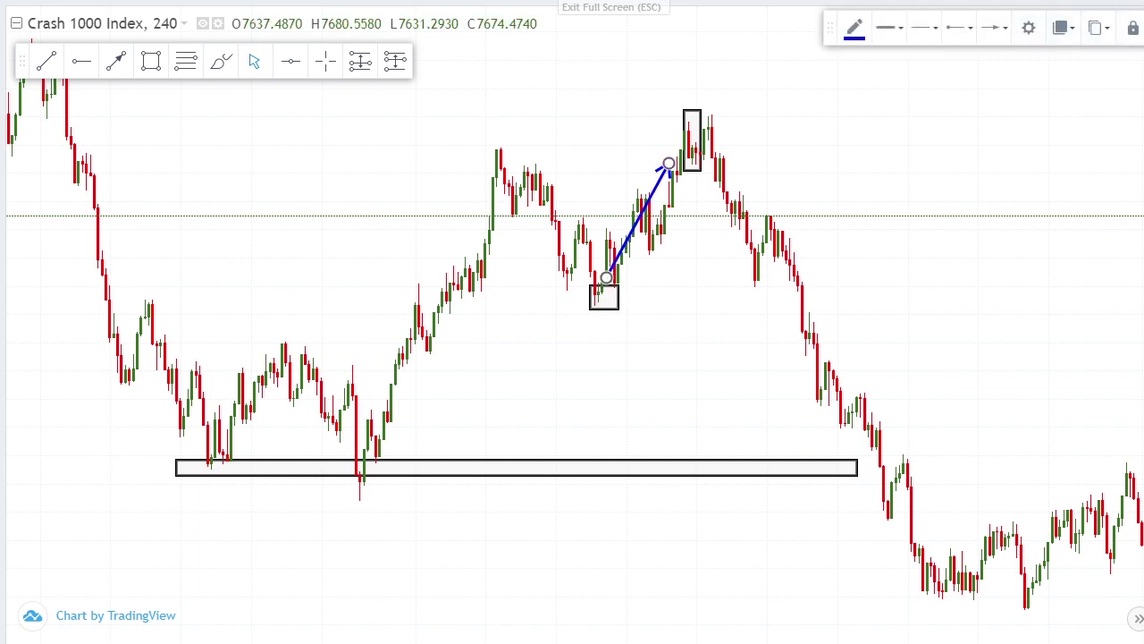
{"action": "key", "text": "Delete"}
{"action": "left_click", "coordinate": [619, 309]}
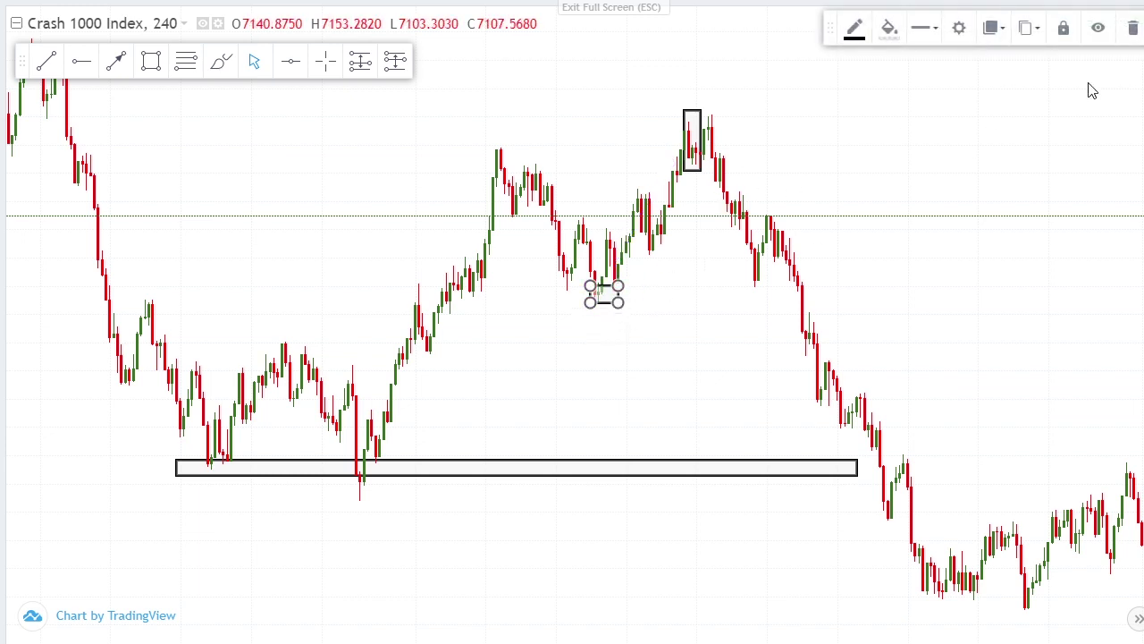
{"action": "left_click", "coordinate": [1133, 28]}
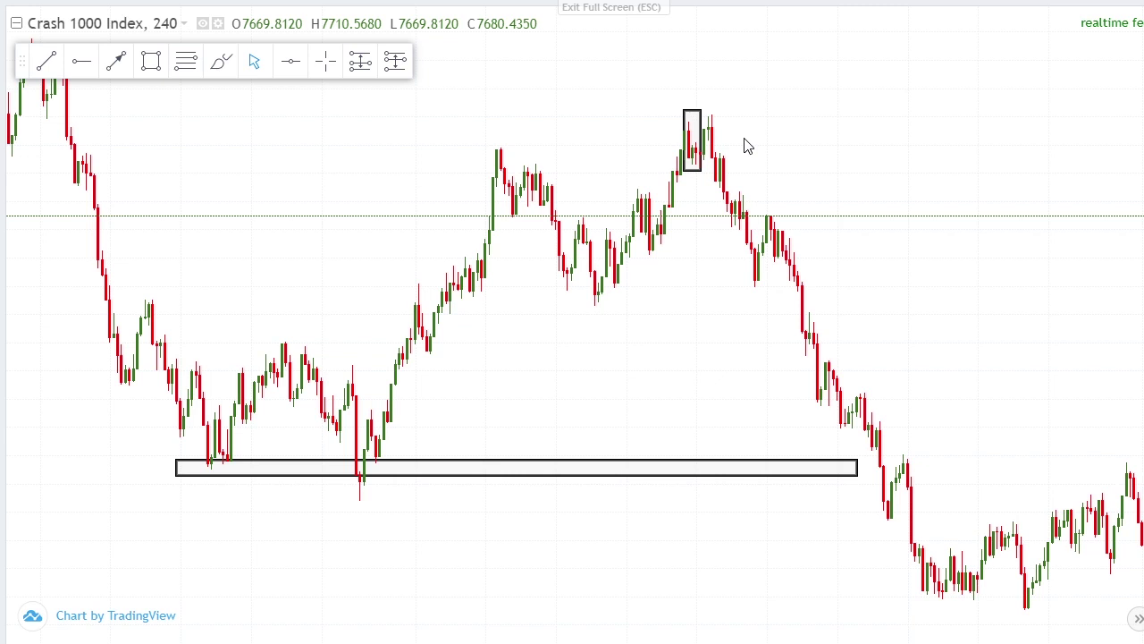
Step: Switch to the 60-minute interval and pan until the boxed peak rectangle is visible
{"action": "type", "text": "60"}
{"action": "key", "text": "Return"}
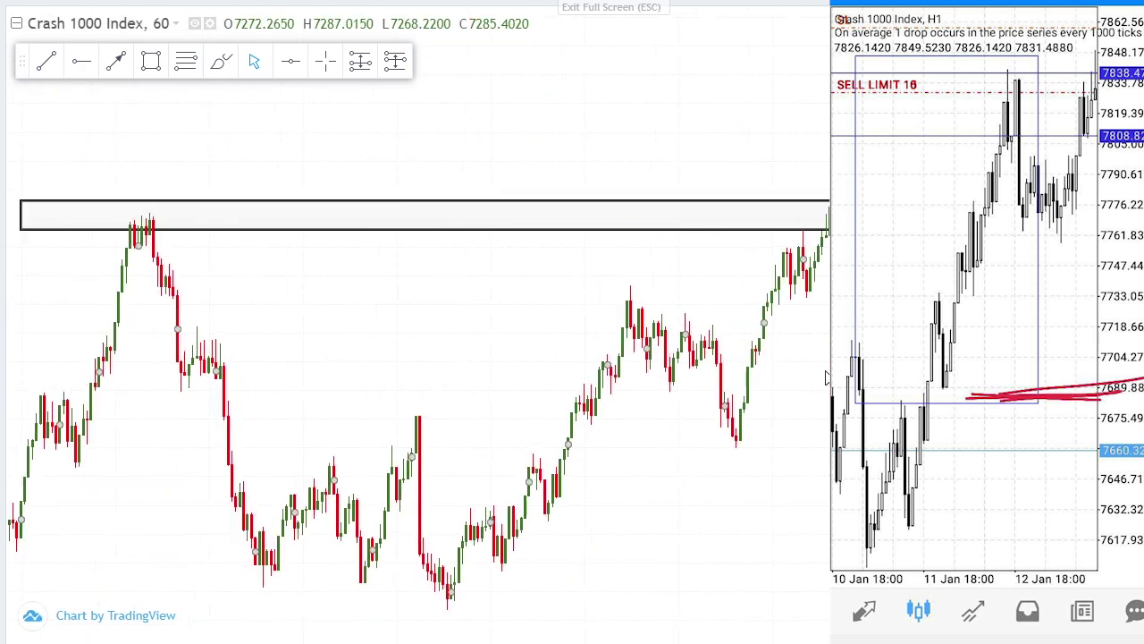
{"action": "left_click_drag", "start_coordinate": [826, 377], "coordinate": [652, 355]}
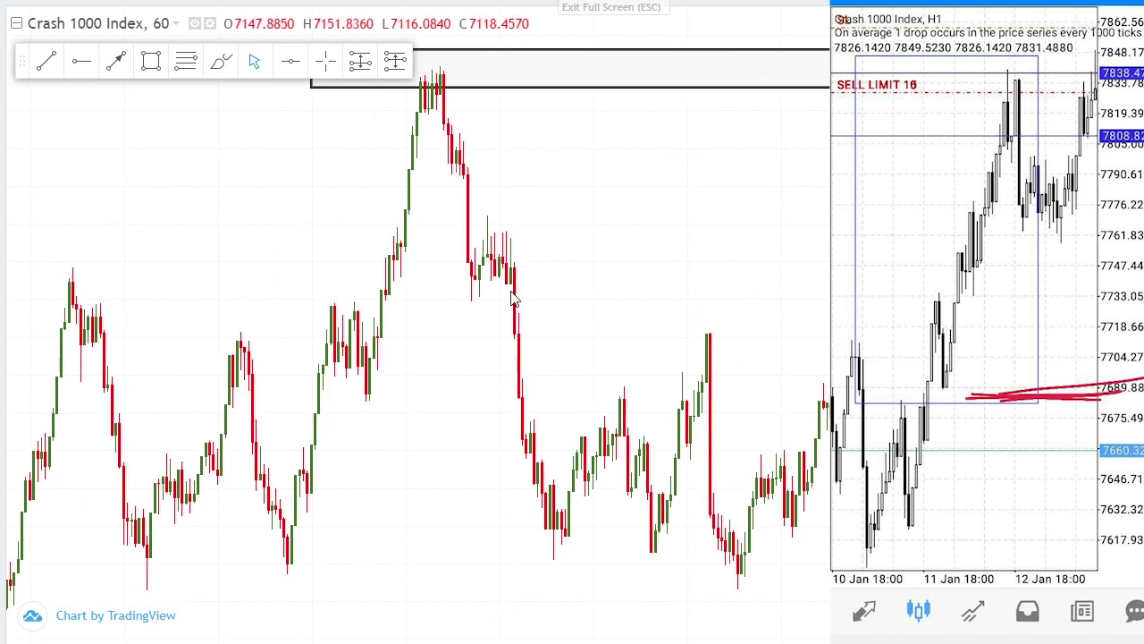
{"action": "left_click_drag", "start_coordinate": [513, 299], "coordinate": [588, 310]}
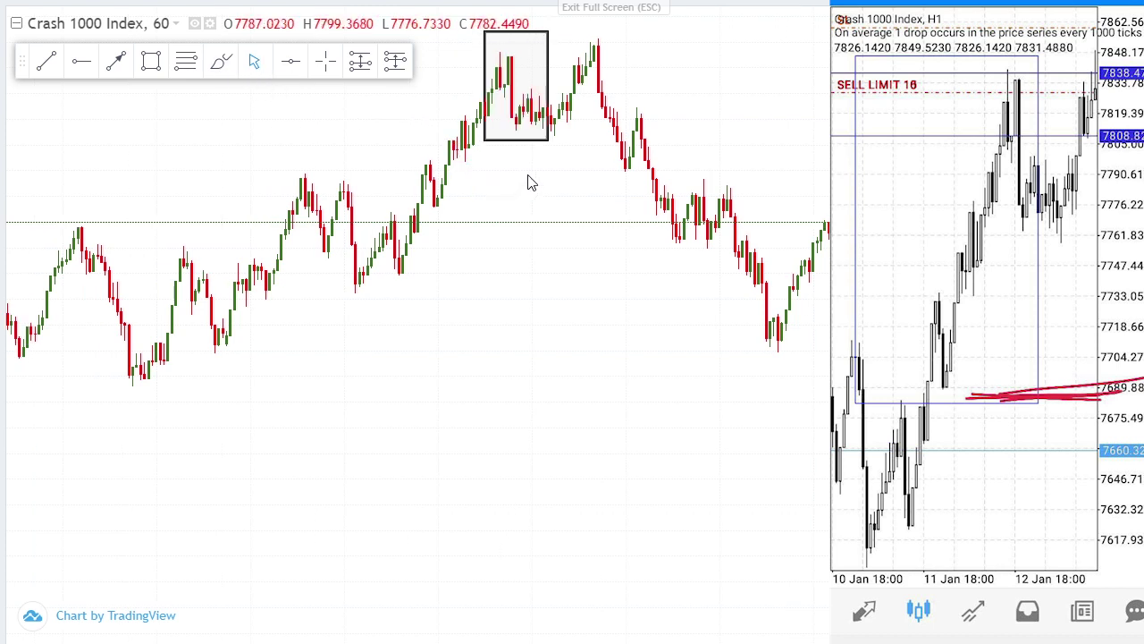
Step: Draw a trend line from the black box to the peak, then delete it
{"action": "left_click", "coordinate": [548, 126]}
{"action": "left_click", "coordinate": [551, 127]}
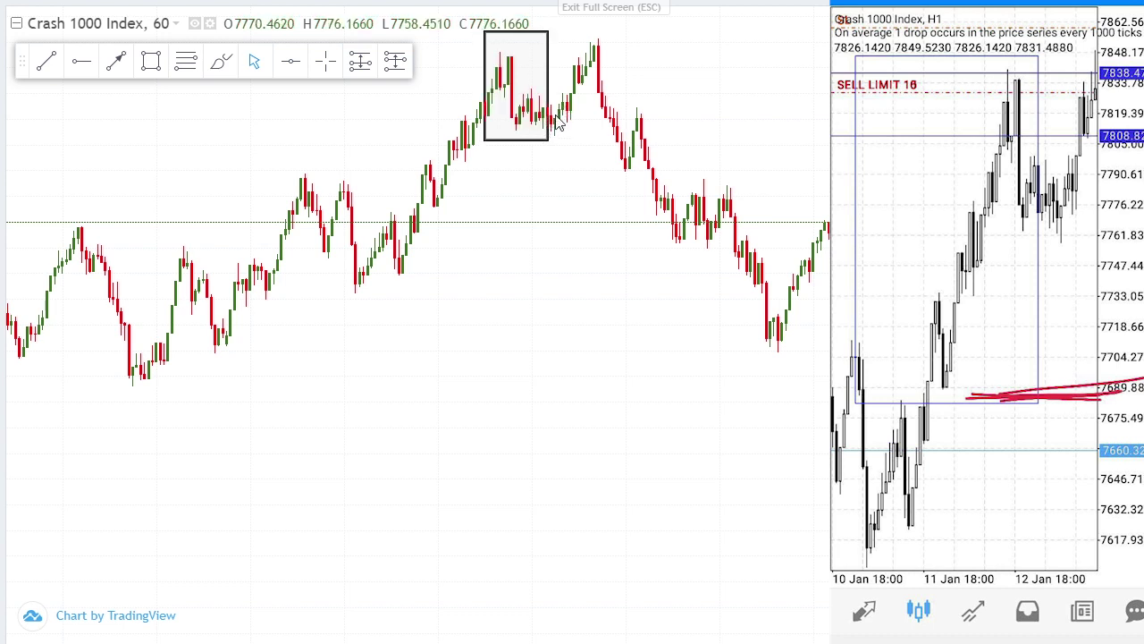
{"action": "left_click", "coordinate": [116, 64]}
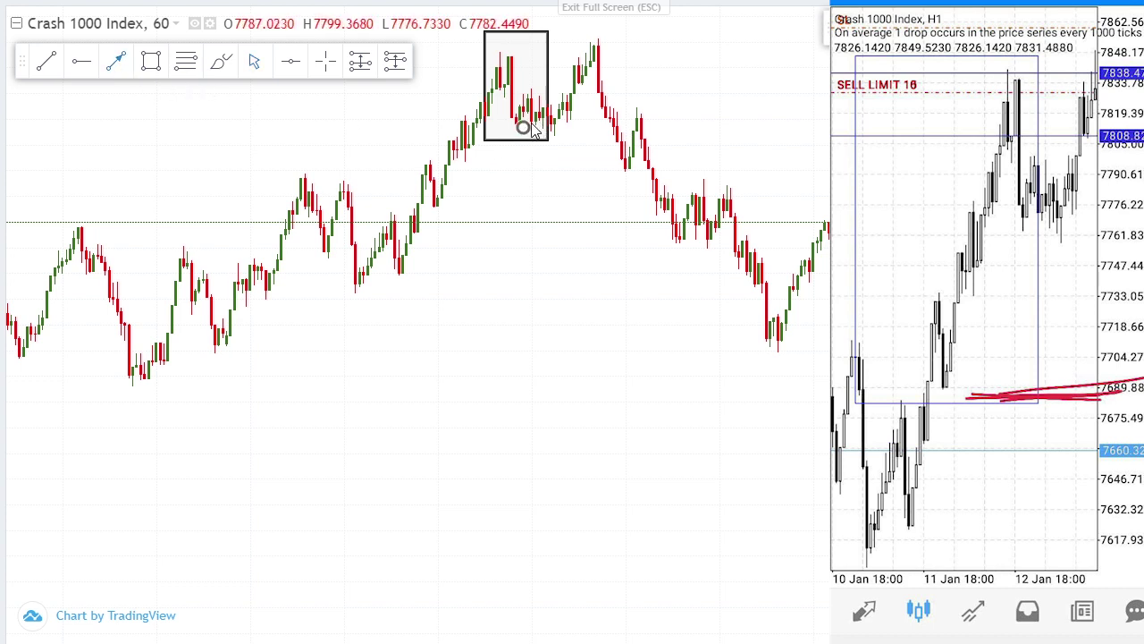
{"action": "left_click_drag", "start_coordinate": [532, 123], "coordinate": [594, 45]}
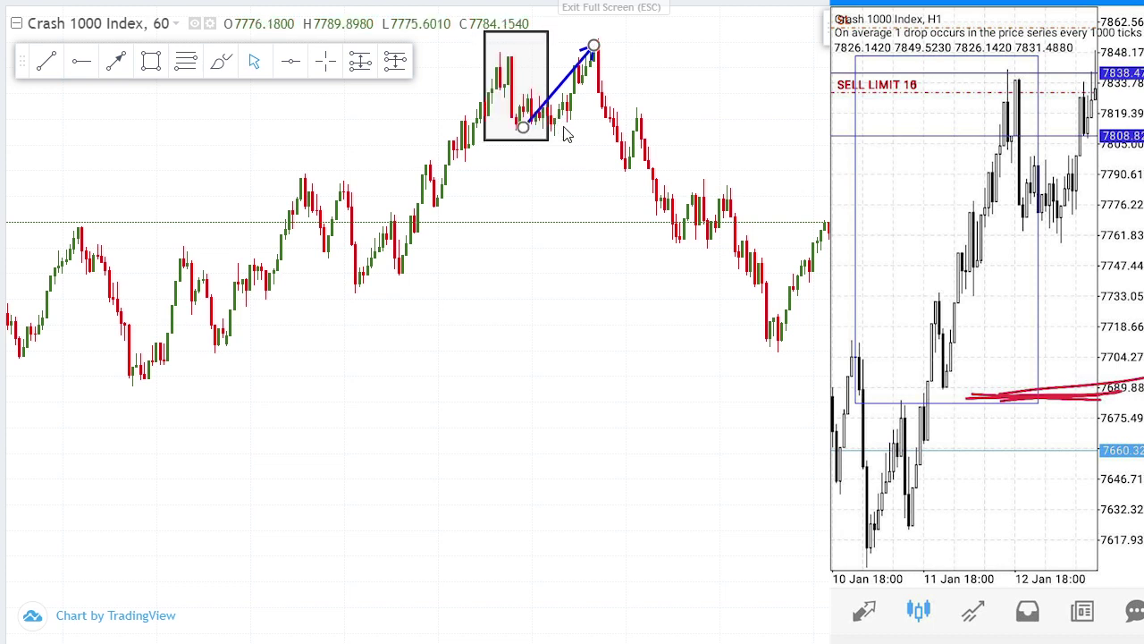
{"action": "left_click", "coordinate": [553, 130]}
{"action": "left_click", "coordinate": [534, 128]}
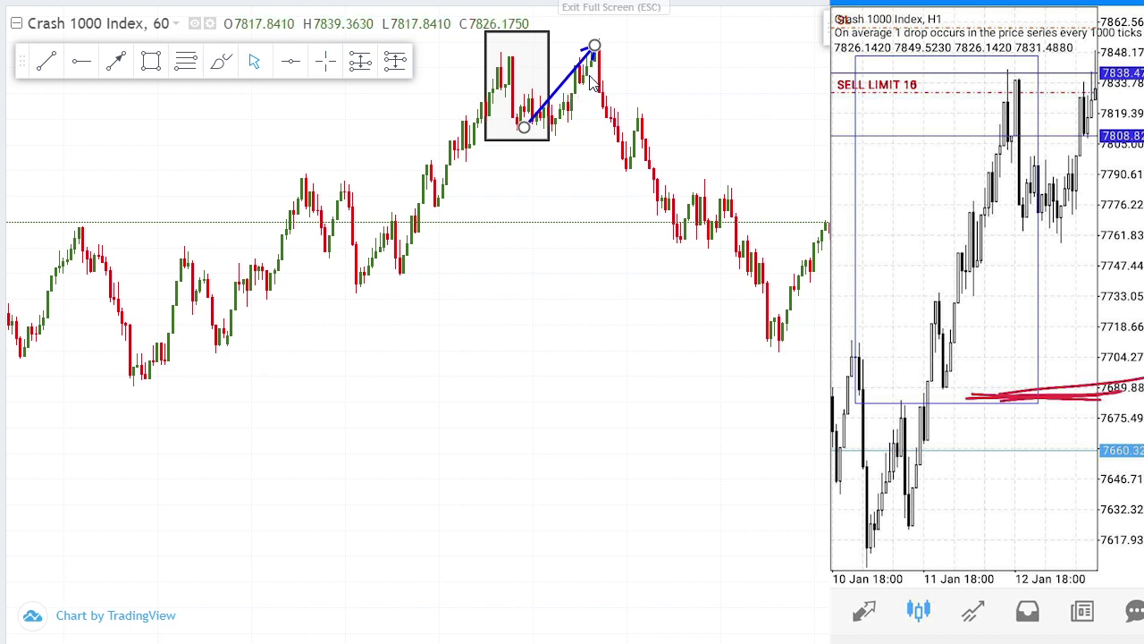
{"action": "key", "text": "Delete"}
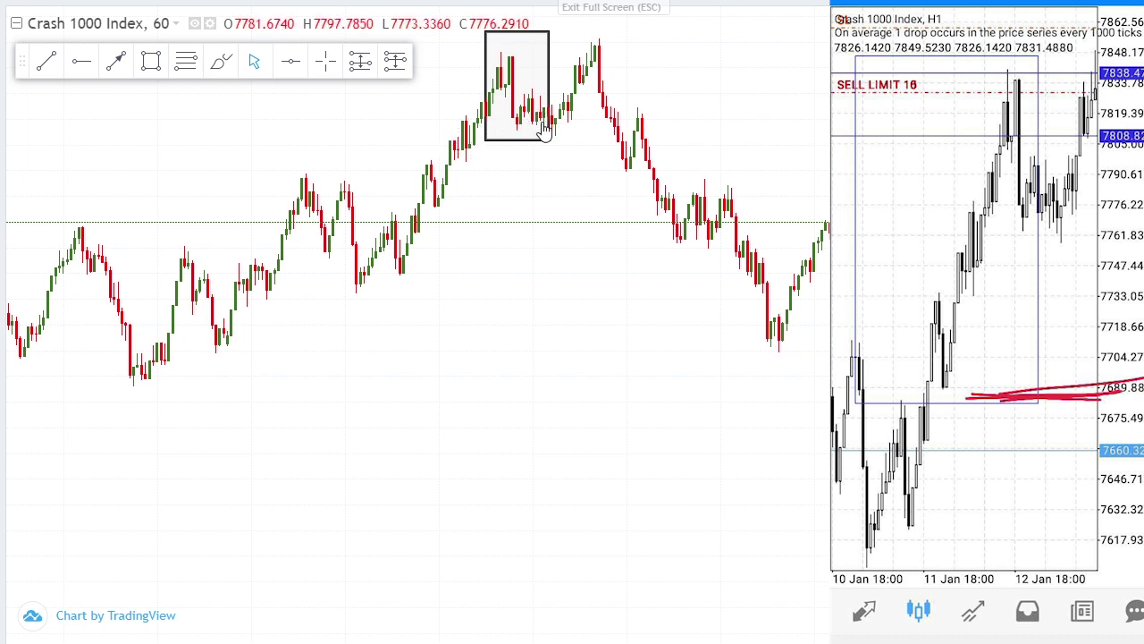
Step: Resize the peak rectangle from its lower corner and left side into a thin box before the top
{"action": "left_click", "coordinate": [548, 139]}
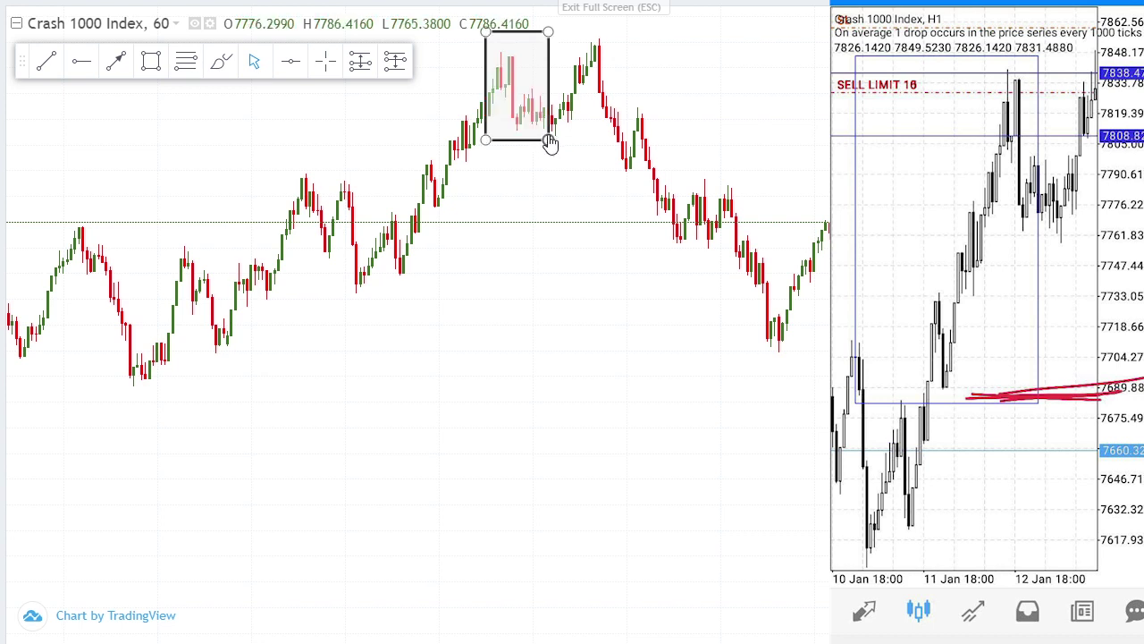
{"action": "left_click_drag", "start_coordinate": [548, 142], "coordinate": [580, 121]}
{"action": "left_click_drag", "start_coordinate": [486, 119], "coordinate": [548, 123]}
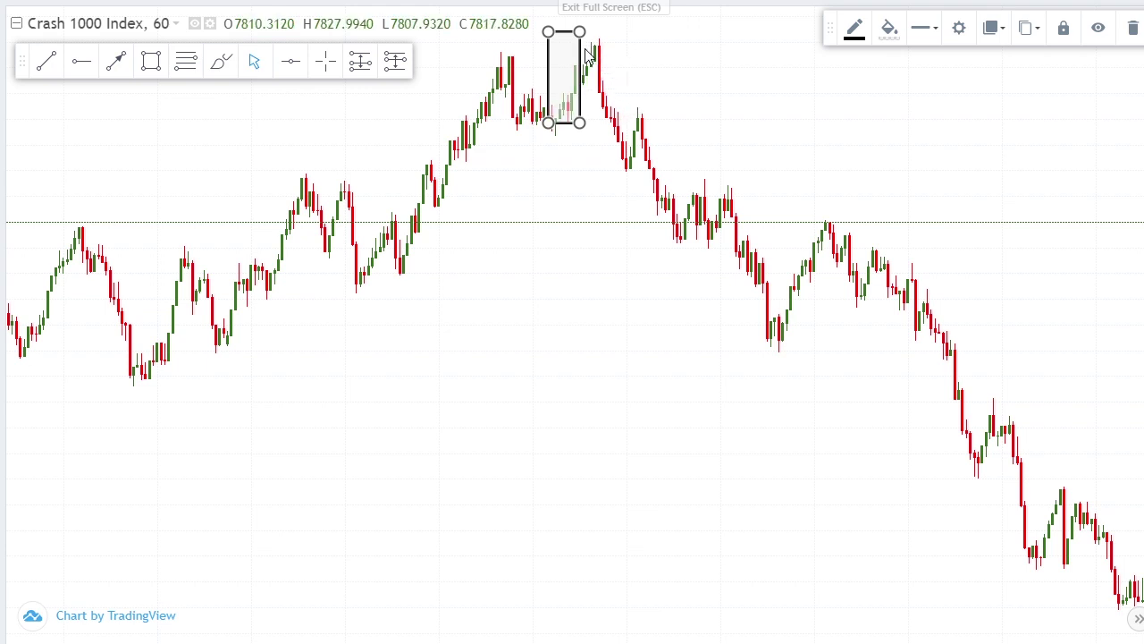
Step: Drag the rectangle's handles to fit a thin box over the highest candle, trimming its right side
{"action": "left_click_drag", "start_coordinate": [579, 31], "coordinate": [549, 53]}
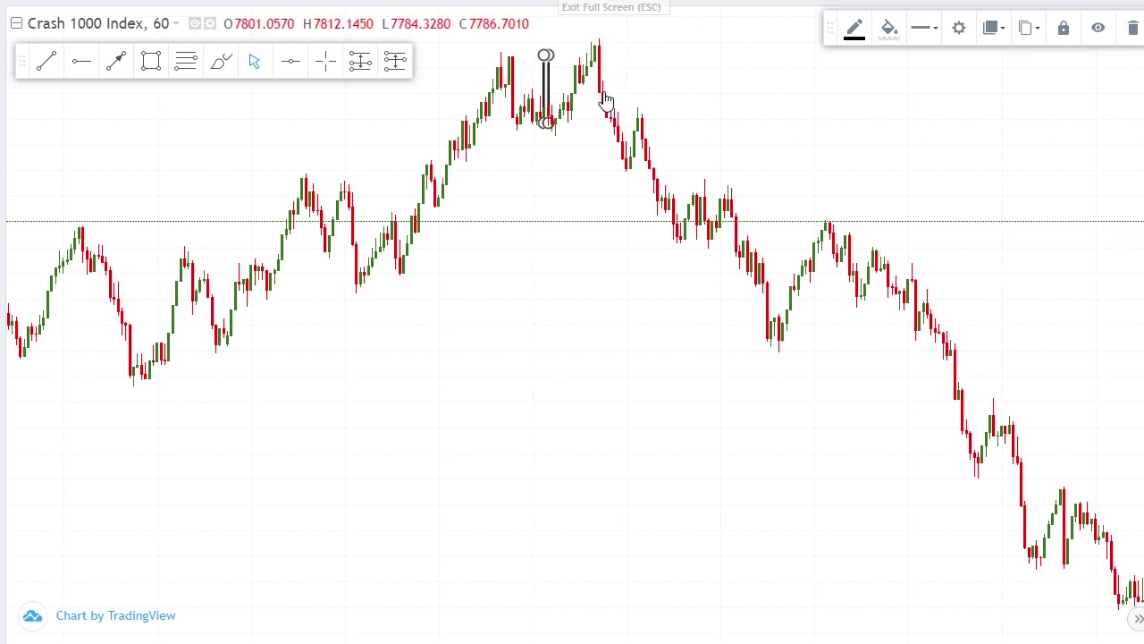
{"action": "left_click_drag", "start_coordinate": [547, 123], "coordinate": [611, 93]}
{"action": "left_click_drag", "start_coordinate": [548, 55], "coordinate": [599, 54]}
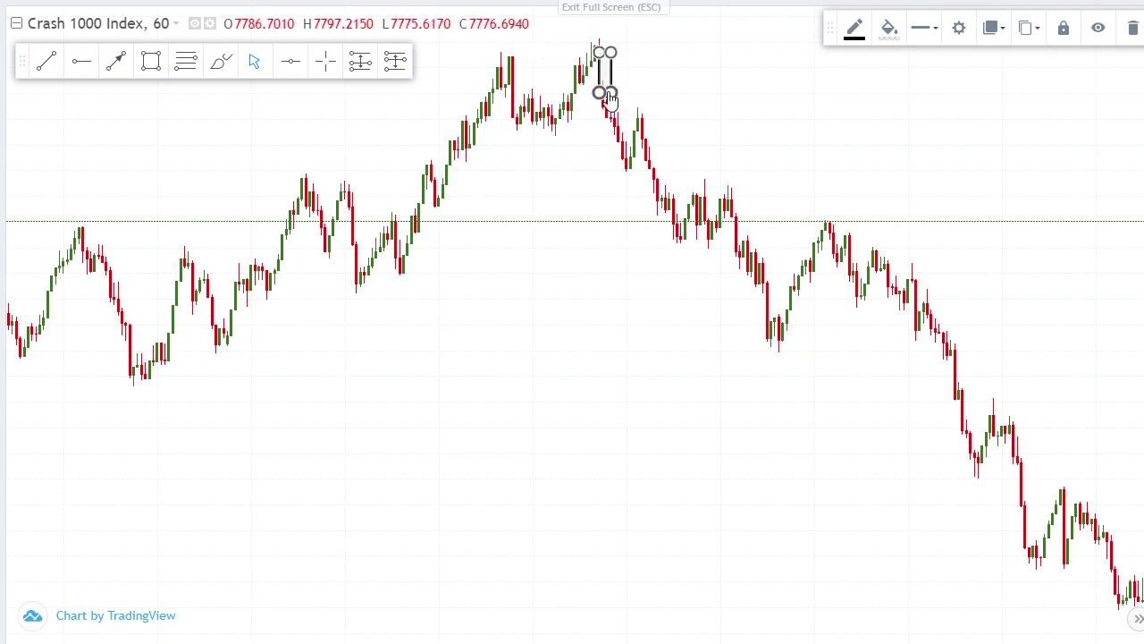
{"action": "left_click_drag", "start_coordinate": [606, 93], "coordinate": [612, 100]}
{"action": "left_click", "coordinate": [679, 94]}
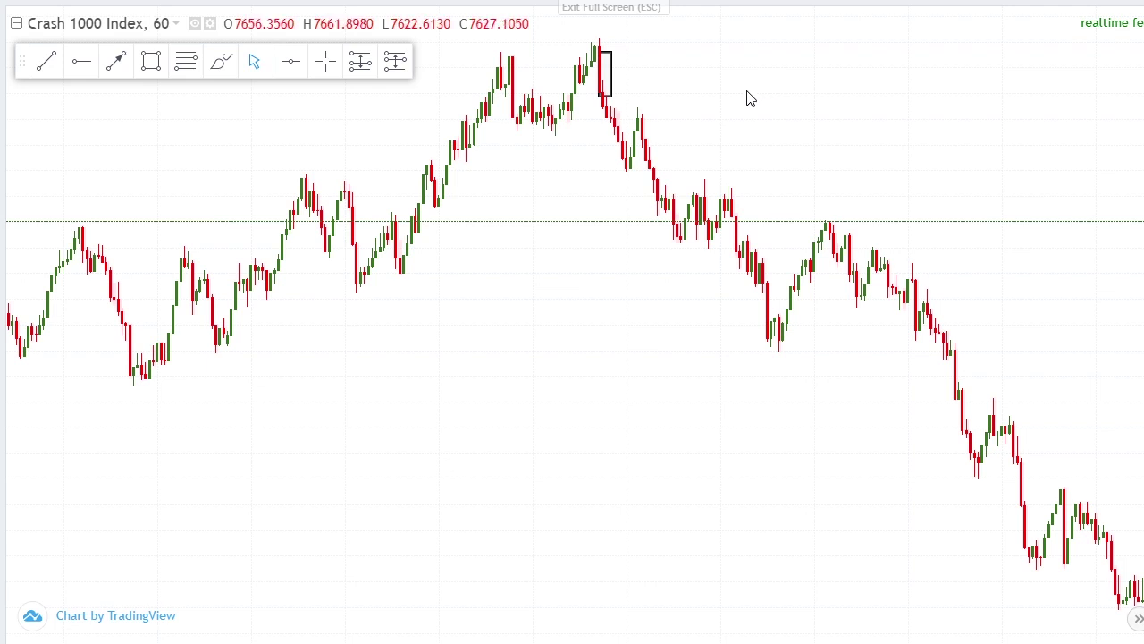
Step: Change to the 30-minute interval and pan back until the boxed peak candle is on screen
{"action": "type", "text": "30"}
{"action": "key", "text": "Return"}
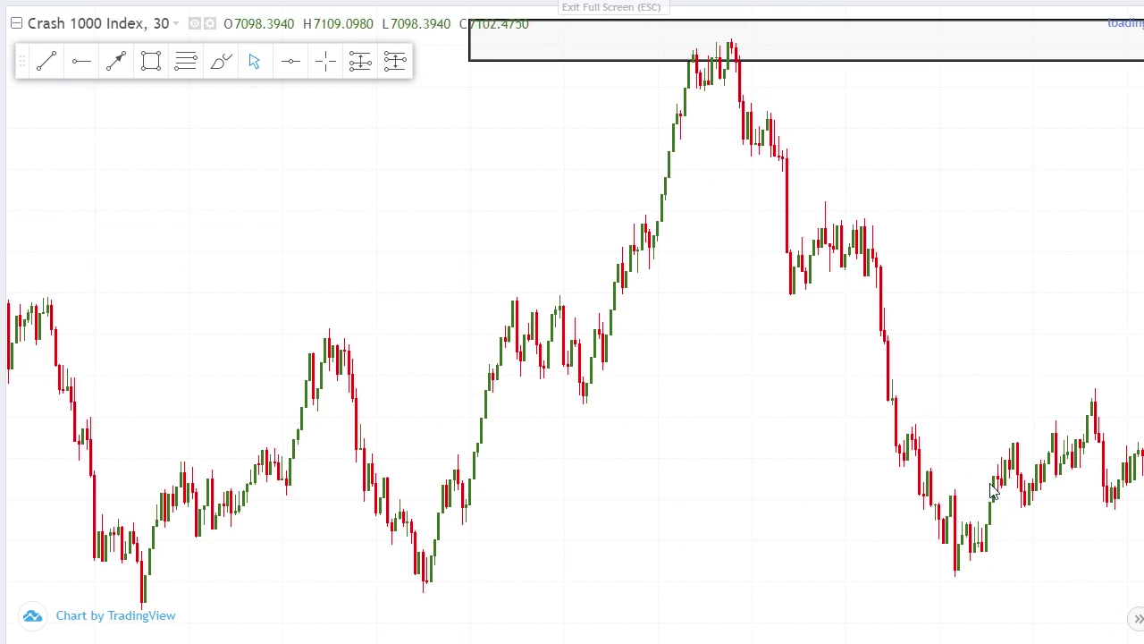
{"action": "left_click_drag", "start_coordinate": [224, 110], "coordinate": [289, 235]}
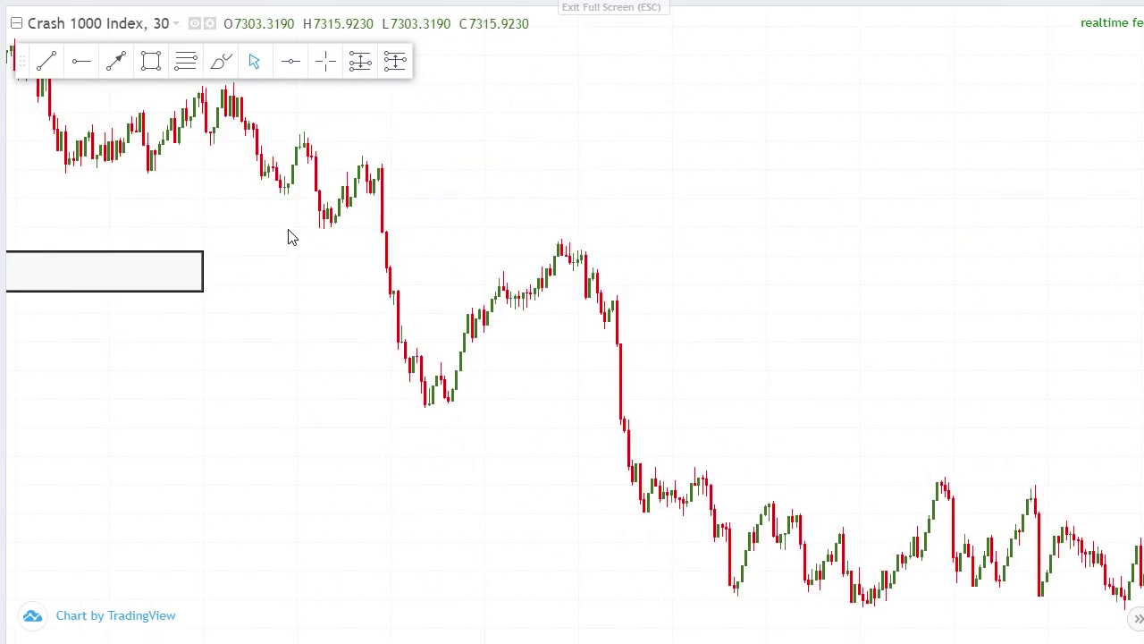
{"action": "left_click_drag", "start_coordinate": [217, 307], "coordinate": [646, 340]}
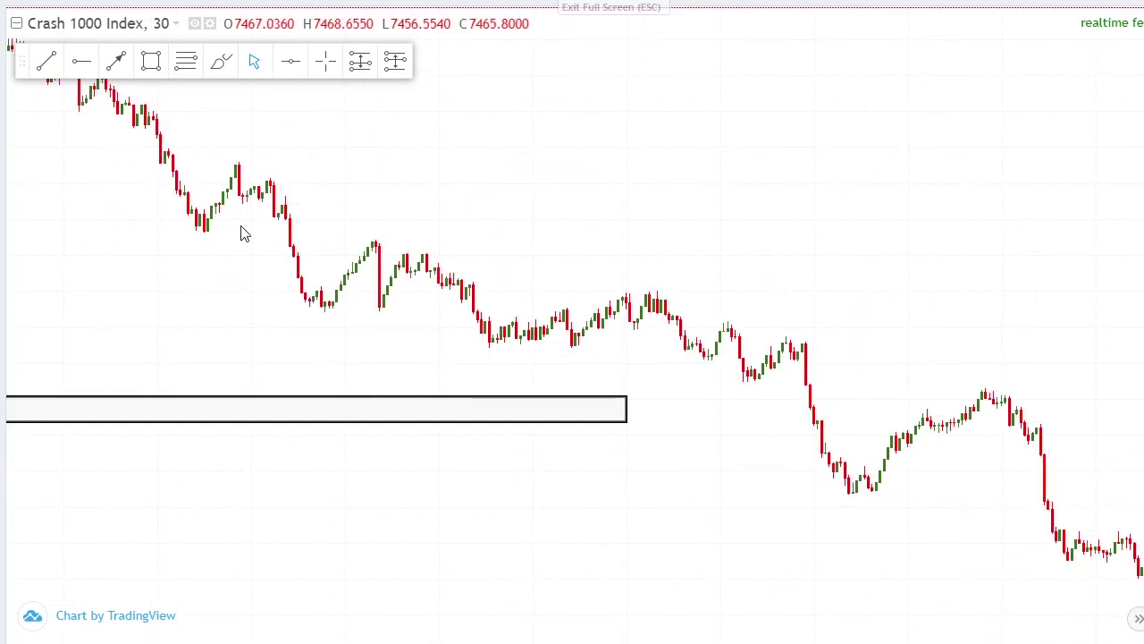
{"action": "left_click_drag", "start_coordinate": [324, 232], "coordinate": [399, 242]}
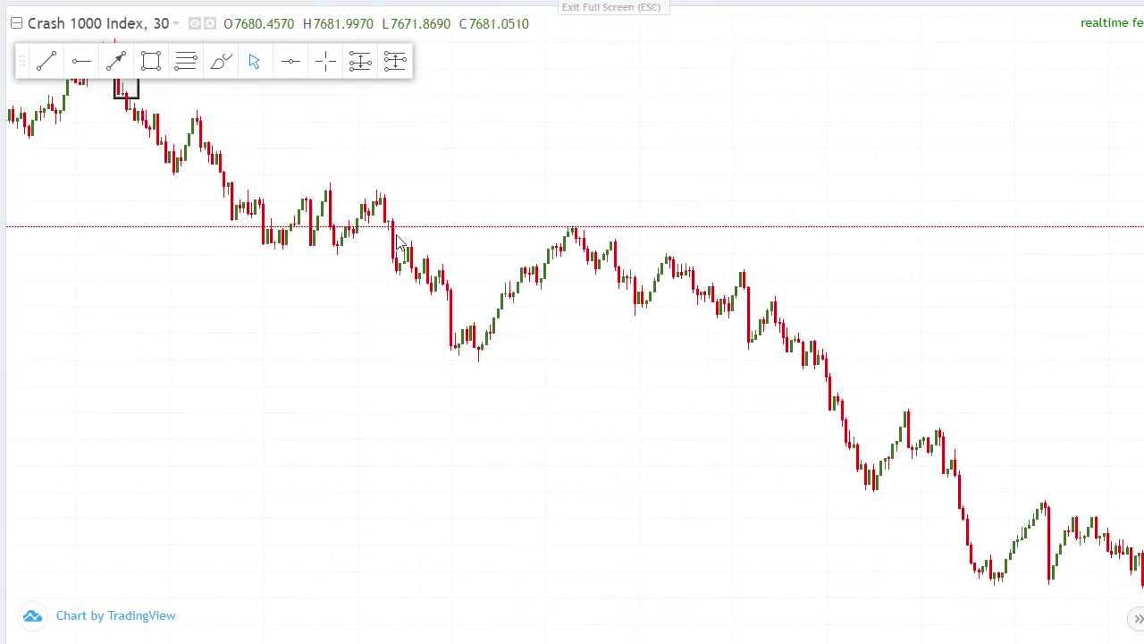
{"action": "left_click_drag", "start_coordinate": [286, 278], "coordinate": [592, 291]}
{"action": "left_click_drag", "start_coordinate": [319, 312], "coordinate": [566, 342]}
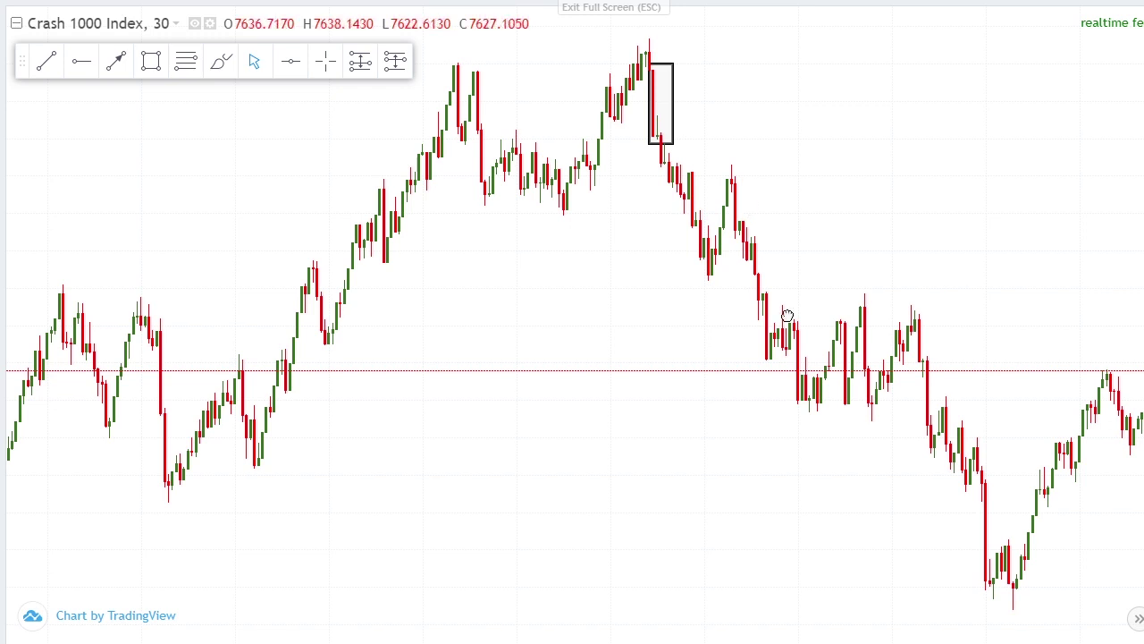
{"action": "scroll", "coordinate": [787, 315], "scroll_direction": "right", "scroll_amount": 2}
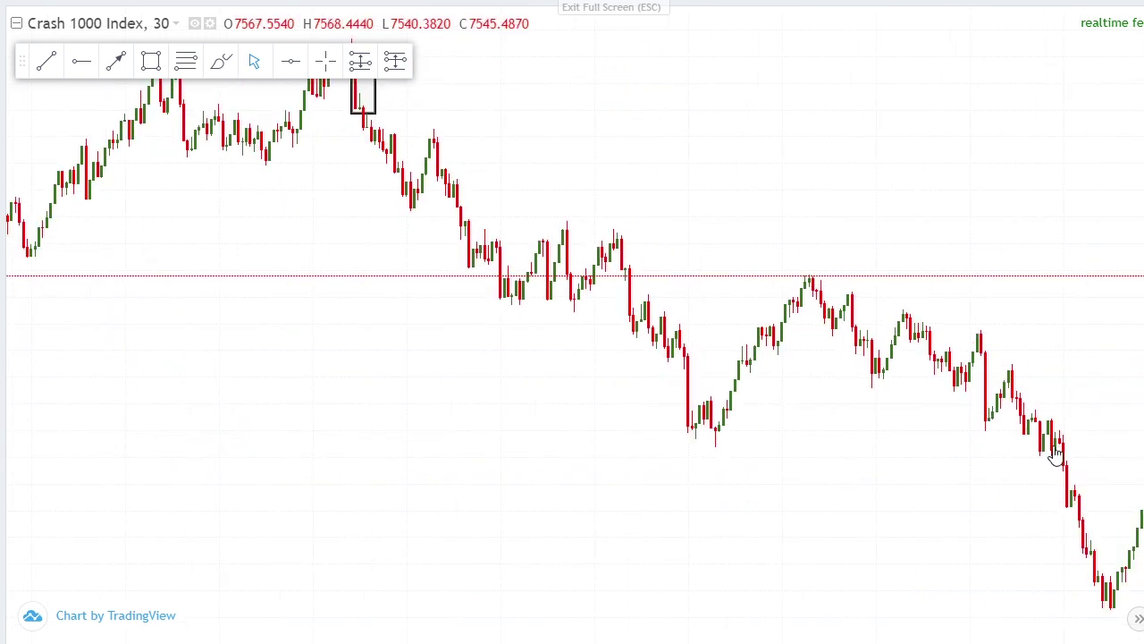
{"action": "scroll", "coordinate": [602, 457], "scroll_direction": "left", "scroll_amount": 2}
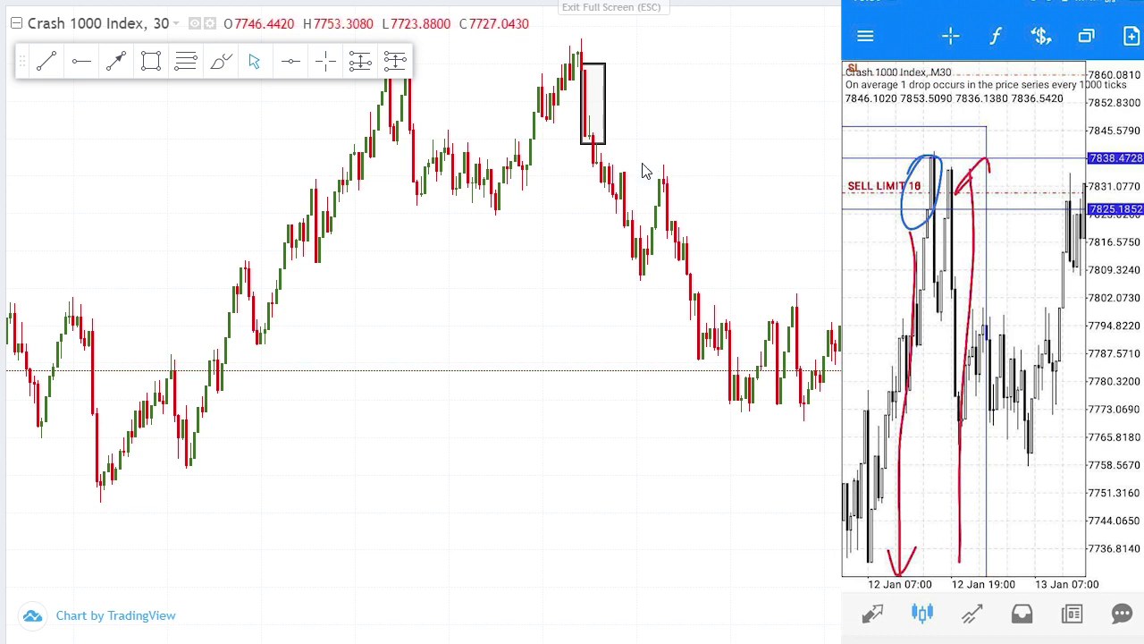
Step: Shrink the 30-minute rectangle into a narrow box over the candles just below the peak
{"action": "left_click", "coordinate": [592, 145]}
{"action": "left_click", "coordinate": [593, 151]}
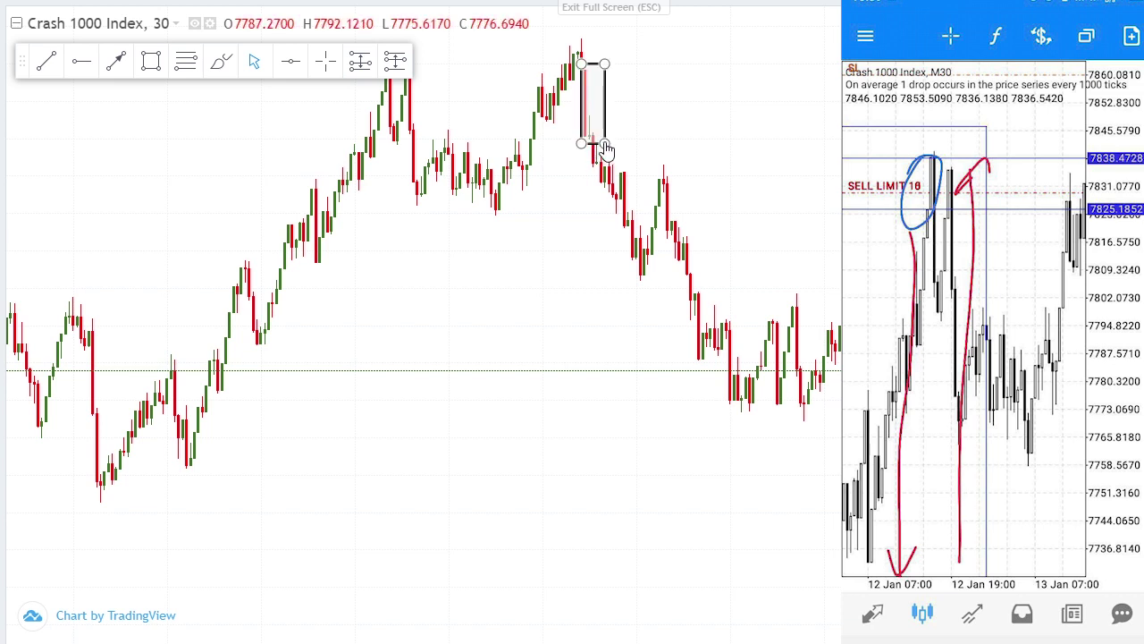
{"action": "left_click_drag", "start_coordinate": [606, 149], "coordinate": [599, 172]}
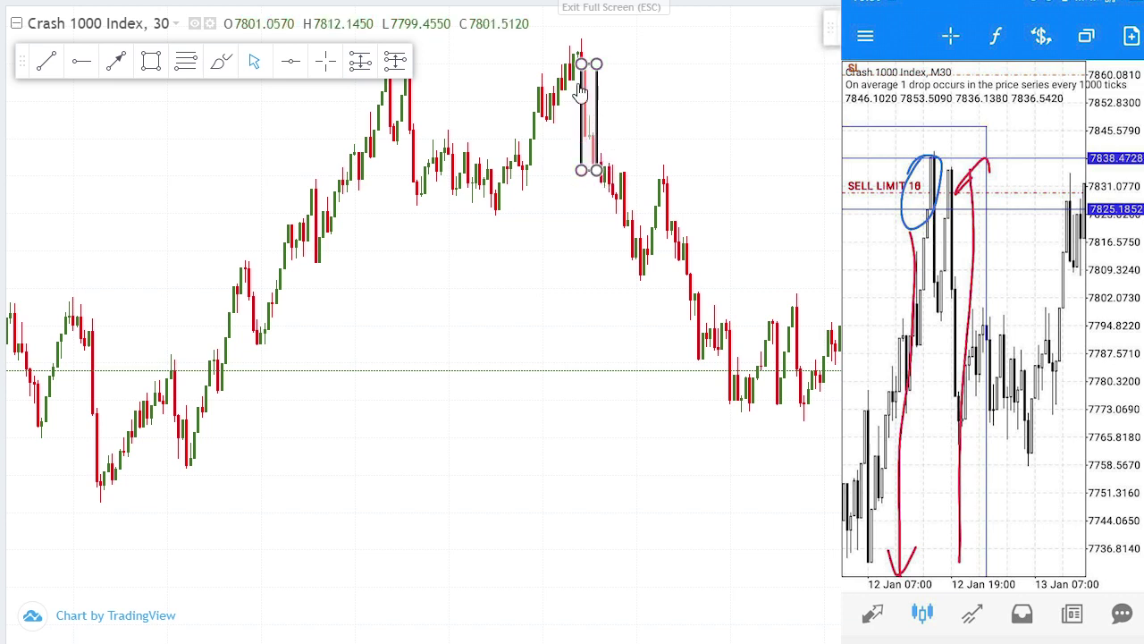
{"action": "left_click_drag", "start_coordinate": [582, 66], "coordinate": [633, 144]}
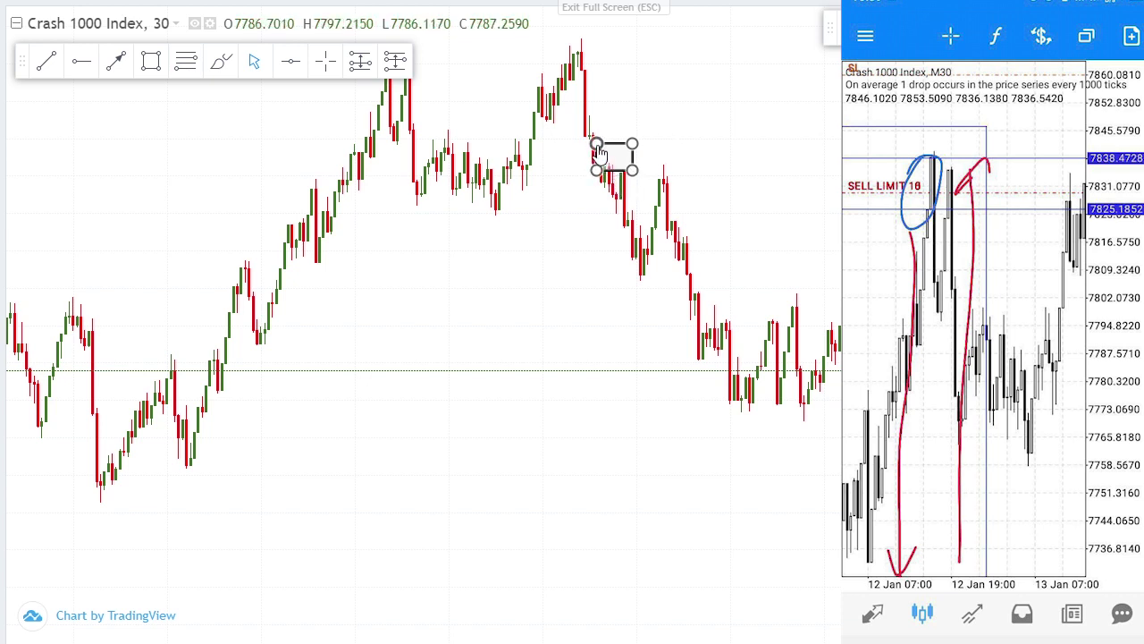
{"action": "left_click_drag", "start_coordinate": [598, 150], "coordinate": [597, 143]}
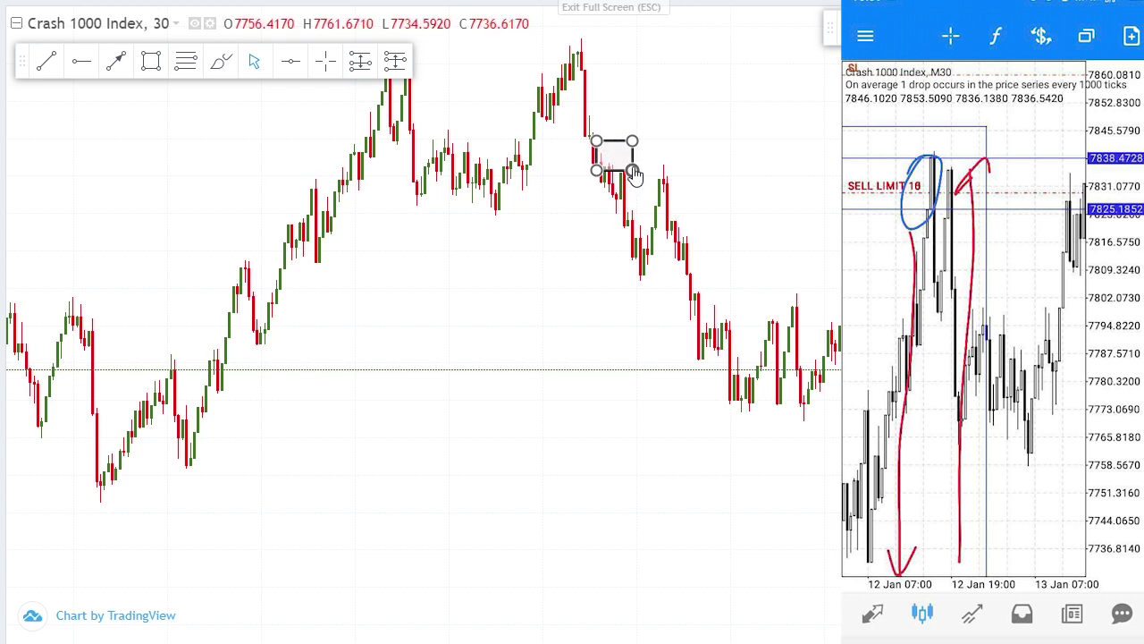
{"action": "mouse_move", "coordinate": [632, 170]}
{"action": "left_mouse_down"}
{"action": "mouse_move", "coordinate": [611, 188]}
{"action": "mouse_move", "coordinate": [598, 179]}
{"action": "mouse_move", "coordinate": [612, 179]}
{"action": "left_mouse_up"}
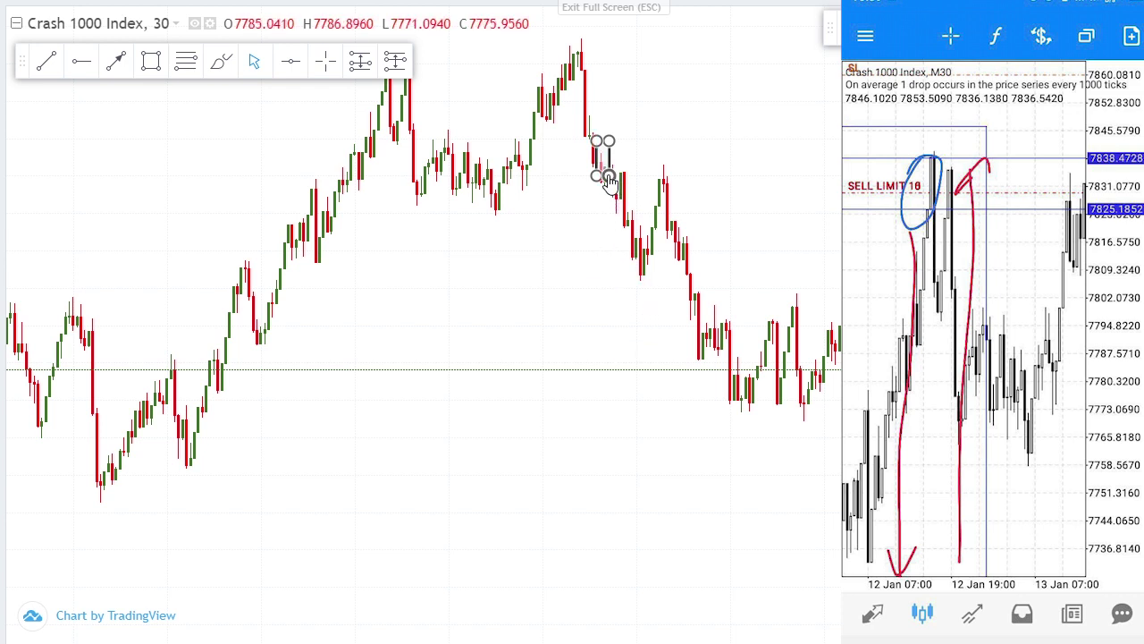
{"action": "mouse_move", "coordinate": [608, 183]}
{"action": "left_mouse_down"}
{"action": "mouse_move", "coordinate": [590, 179]}
{"action": "mouse_move", "coordinate": [617, 183]}
{"action": "mouse_move", "coordinate": [602, 183]}
{"action": "left_mouse_up"}
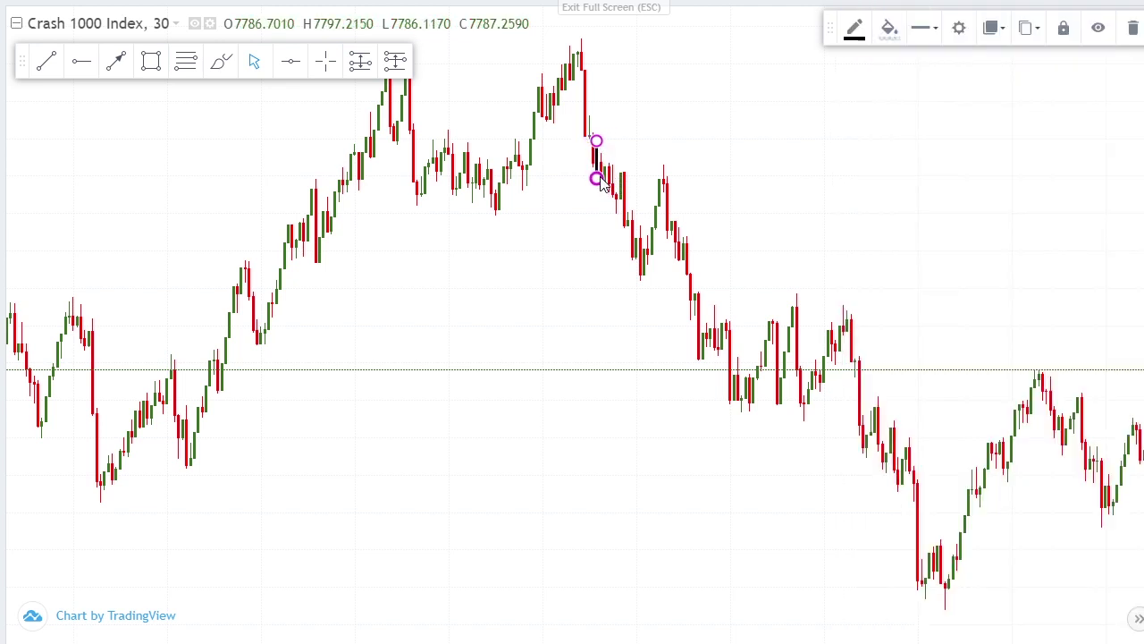
Step: Extend the small box's left edge and lower its top onto the first falling candles
{"action": "left_click", "coordinate": [661, 158]}
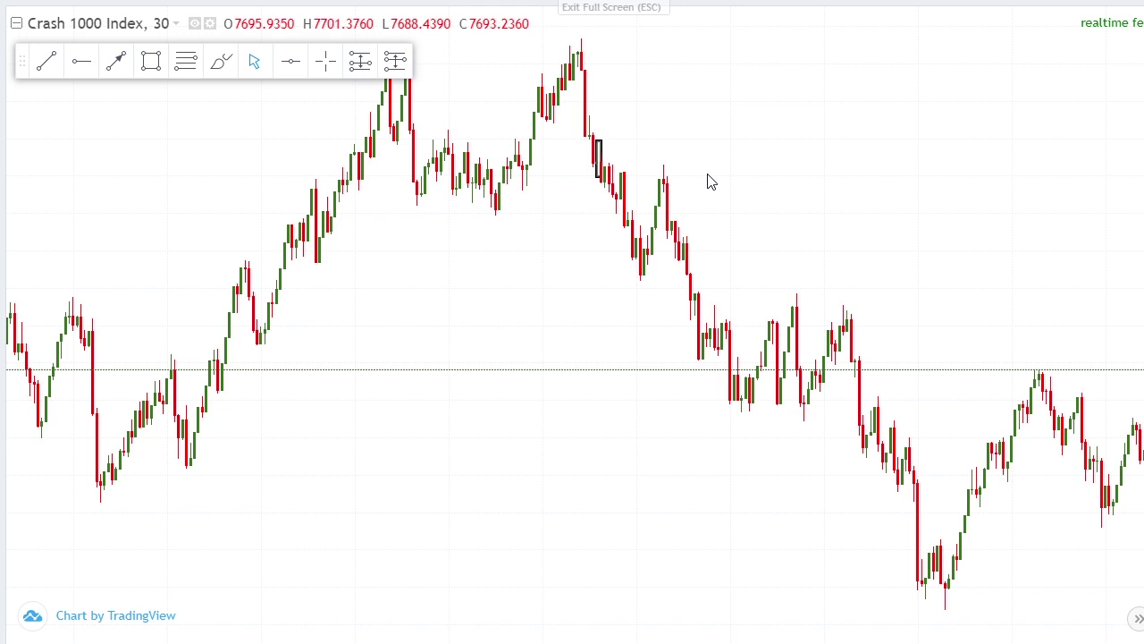
{"action": "left_click", "coordinate": [600, 174]}
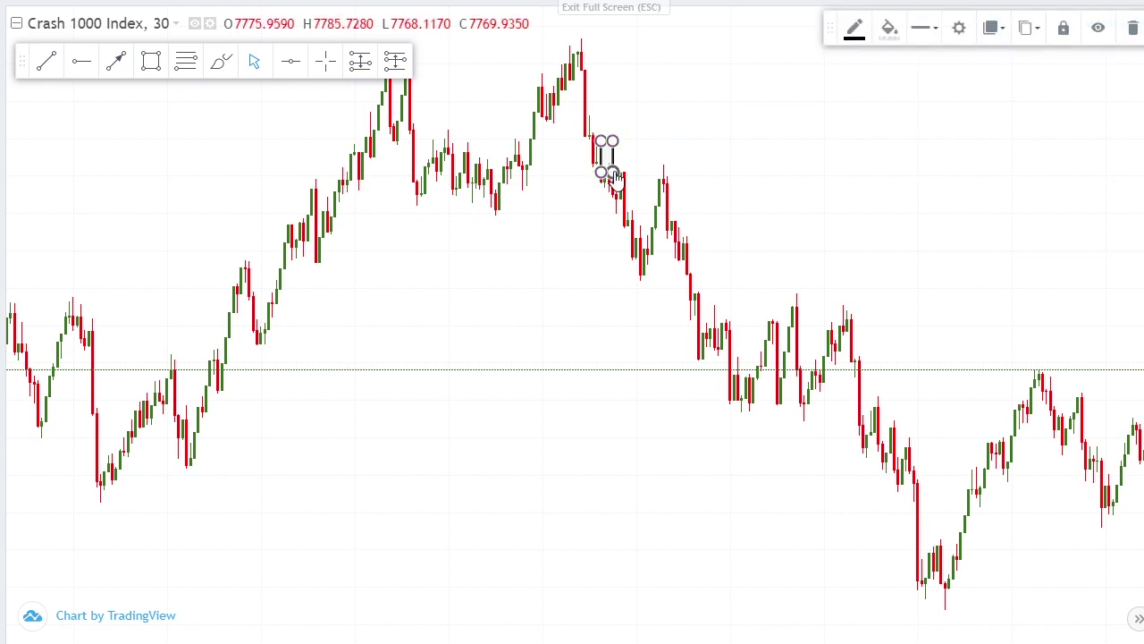
{"action": "left_click_drag", "start_coordinate": [602, 173], "coordinate": [601, 197]}
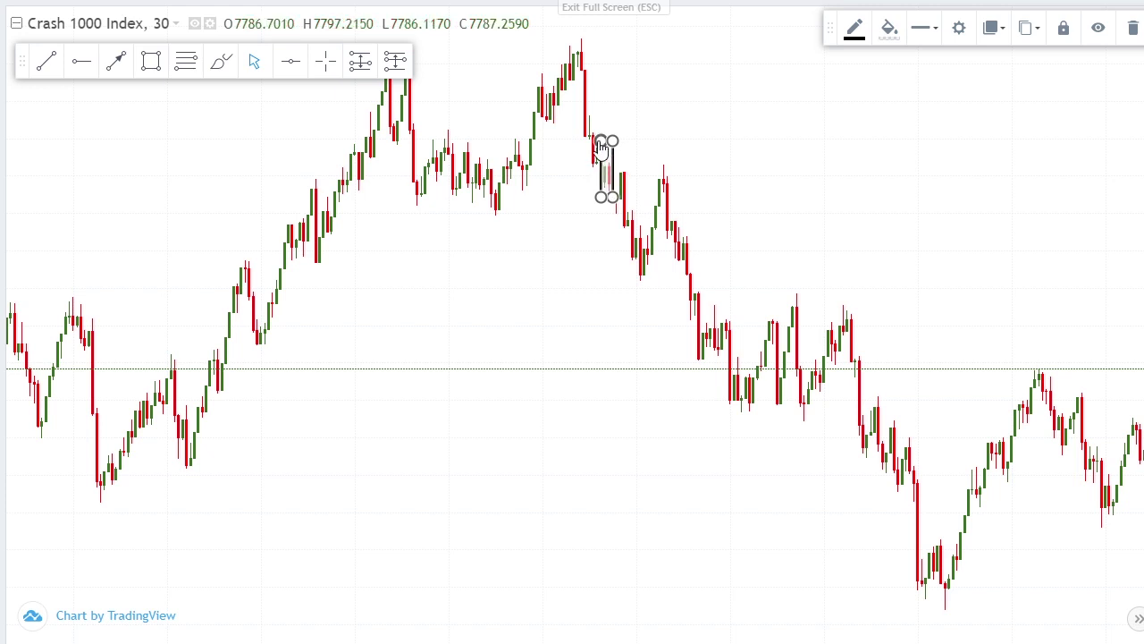
{"action": "left_click_drag", "start_coordinate": [601, 142], "coordinate": [601, 157]}
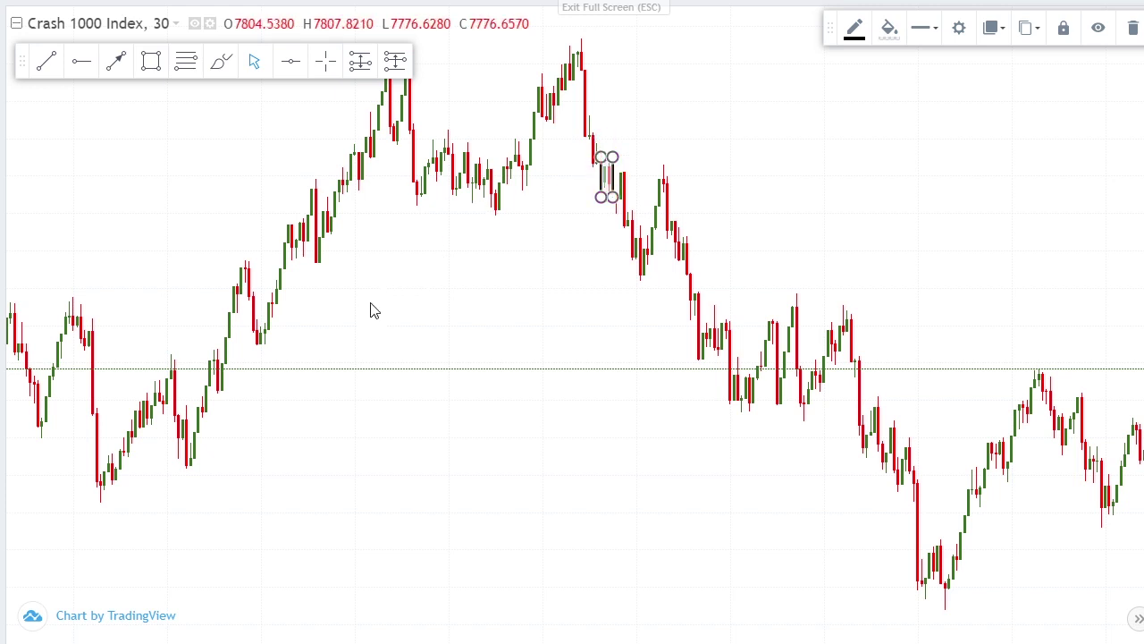
{"action": "mouse_move", "coordinate": [370, 309]}
{"action": "left_mouse_down"}
{"action": "mouse_move", "coordinate": [590, 340]}
{"action": "mouse_move", "coordinate": [695, 336]}
{"action": "left_mouse_up"}
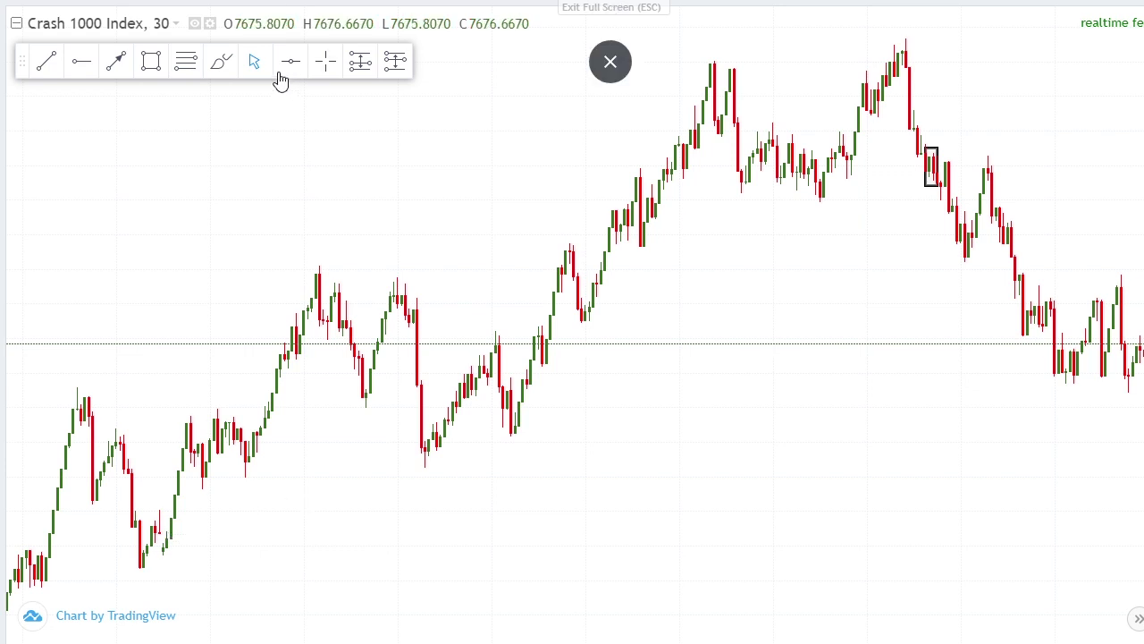
{"action": "left_click", "coordinate": [154, 65]}
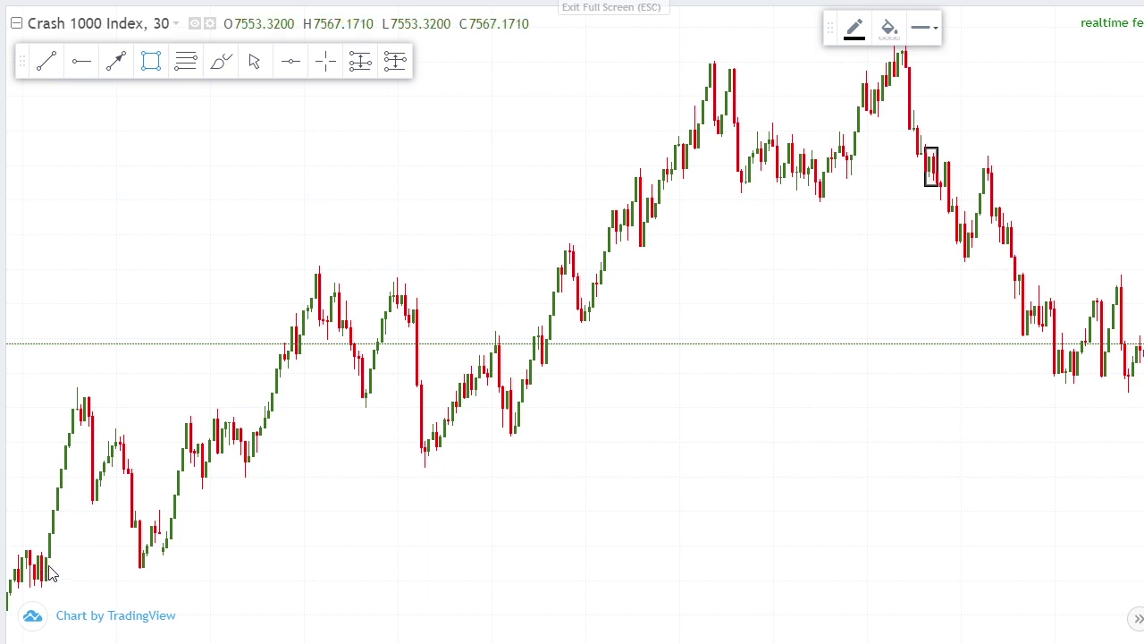
{"action": "left_click_drag", "start_coordinate": [50, 566], "coordinate": [167, 581]}
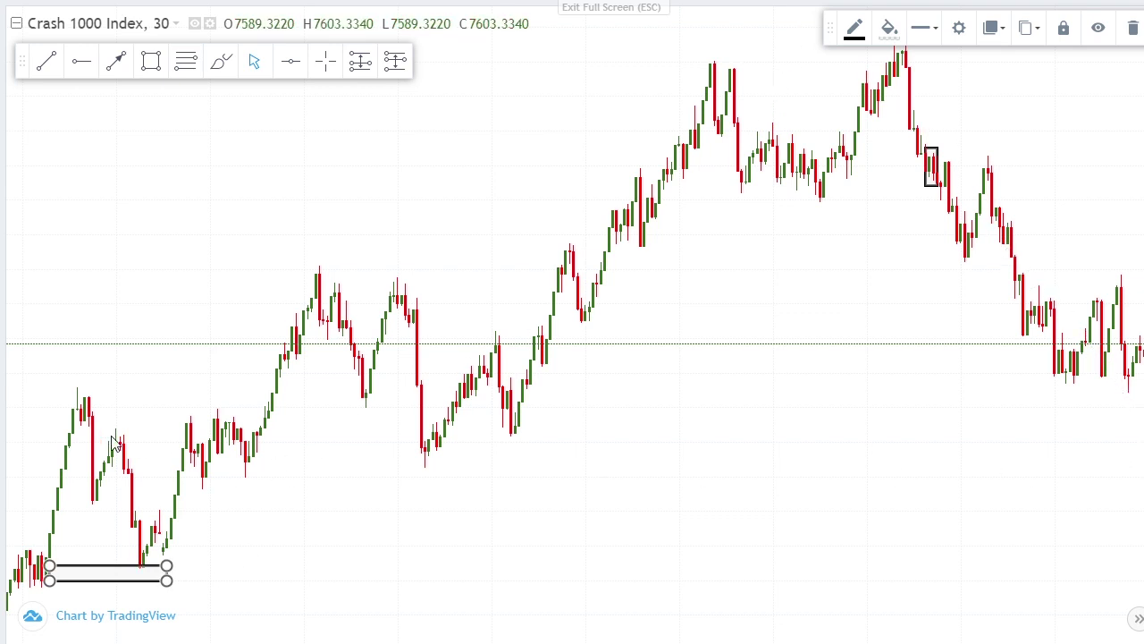
{"action": "left_click", "coordinate": [1134, 28]}
{"action": "left_click_drag", "start_coordinate": [451, 186], "coordinate": [280, 220]}
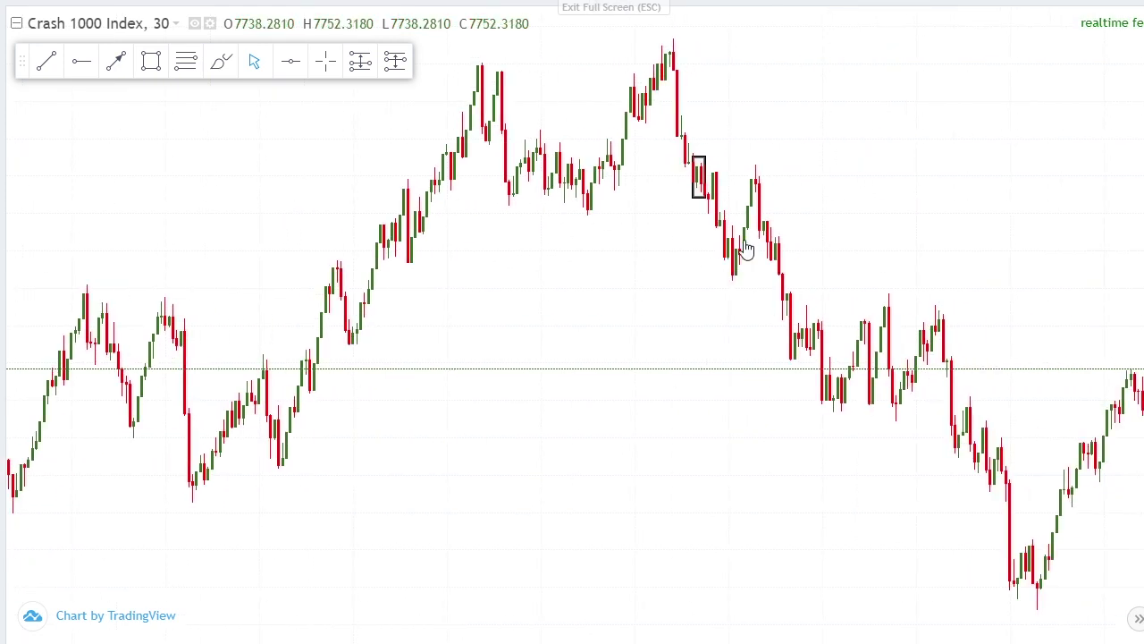
{"action": "left_click_drag", "start_coordinate": [885, 186], "coordinate": [725, 184]}
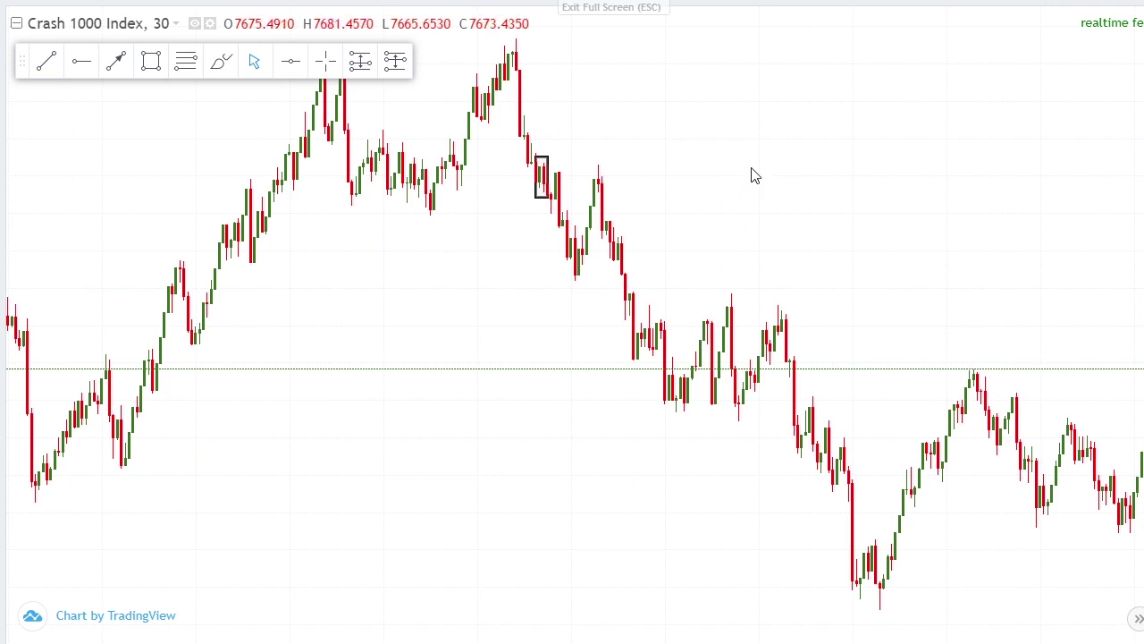